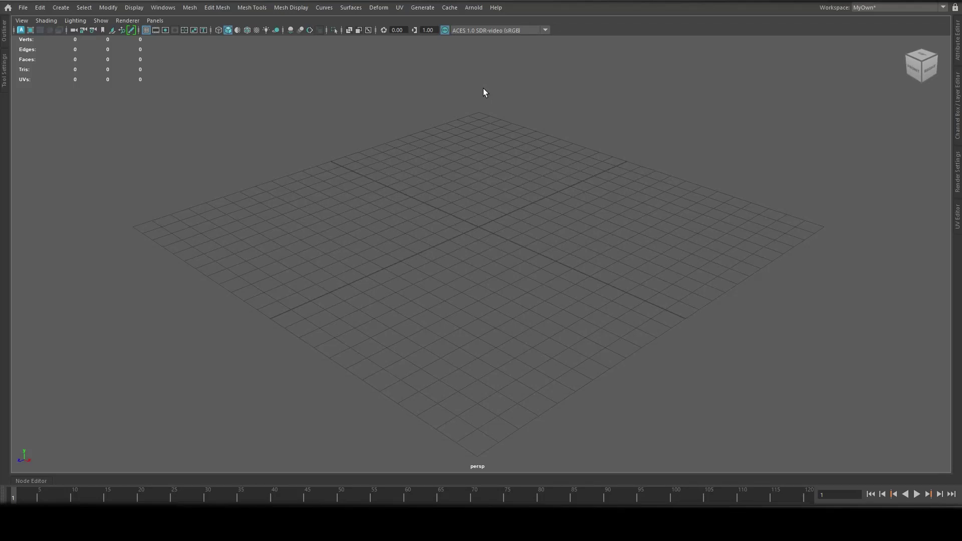
Create a polygon gear and set polyGear1 to 8 sides and 1 height division
{"action": "right_click_drag", "start_coordinate": [483, 88], "coordinate": [479, 190], "text": "shift"}
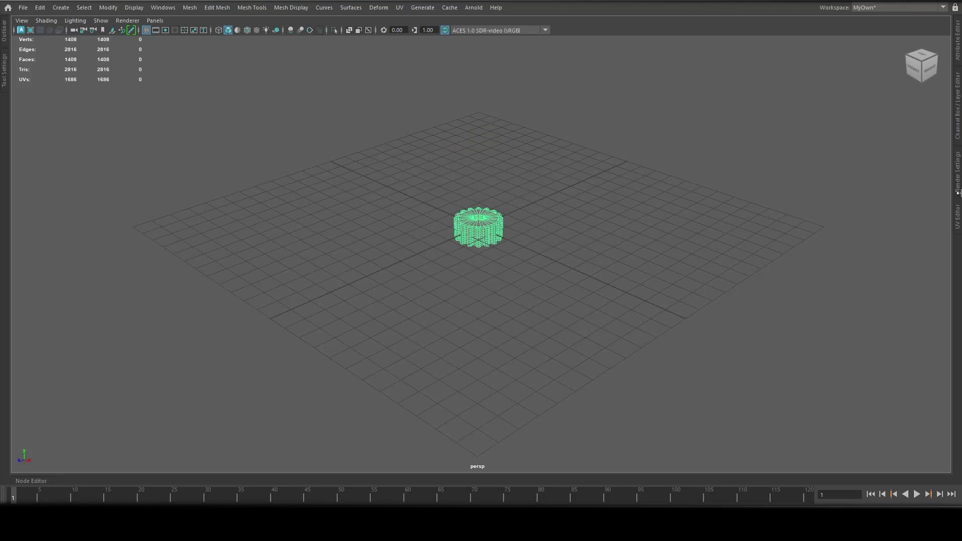
{"action": "left_click", "coordinate": [958, 125]}
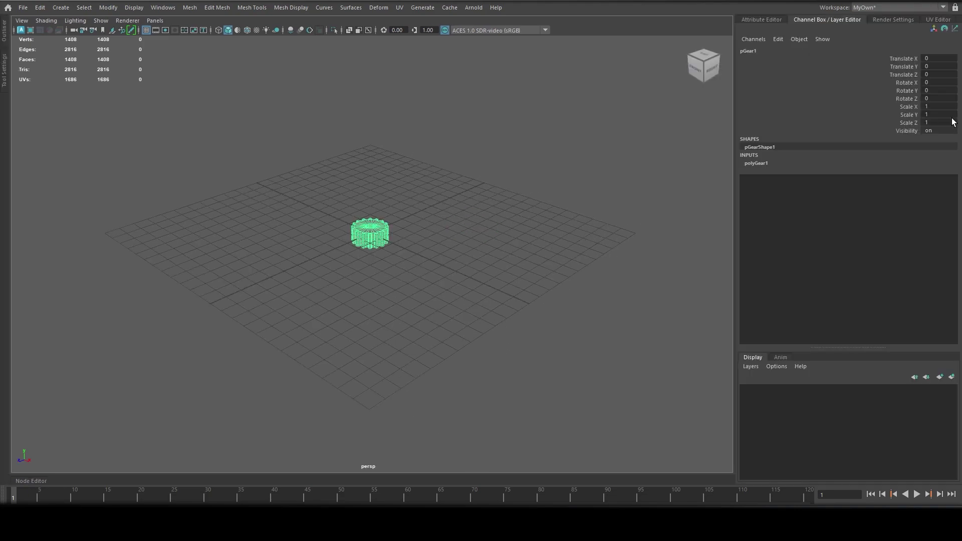
{"action": "left_click", "coordinate": [758, 163]}
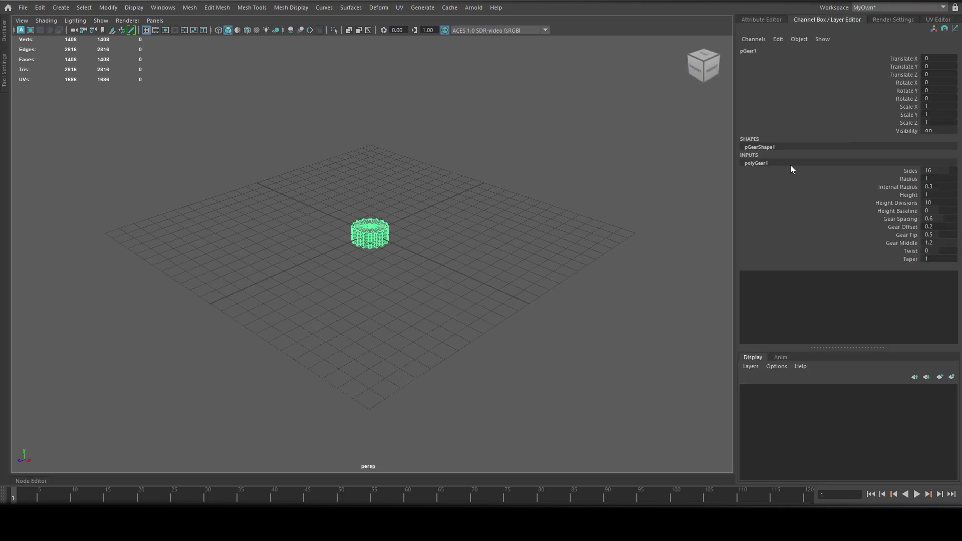
{"action": "double_click", "coordinate": [937, 171]}
{"action": "type", "text": "8"}
{"action": "key", "text": "Return"}
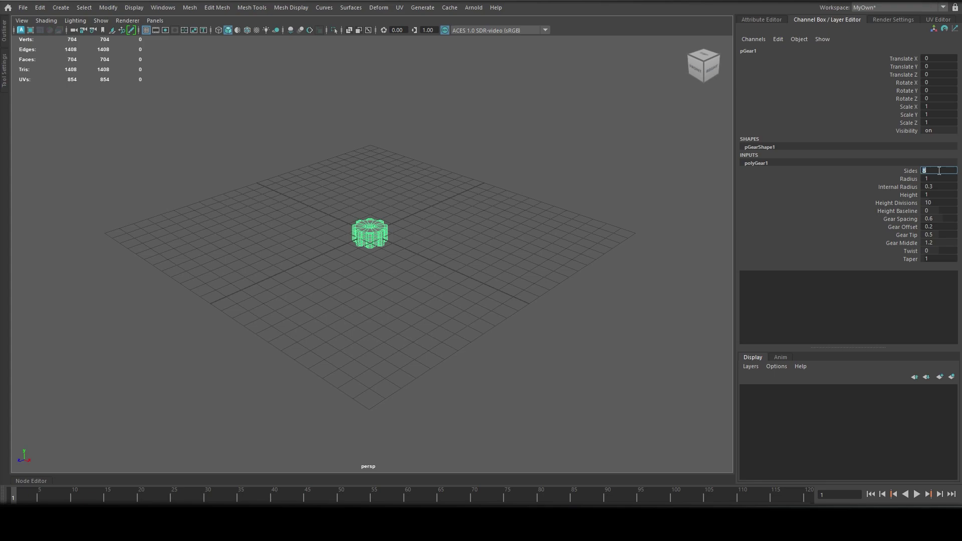
{"action": "double_click", "coordinate": [937, 202]}
{"action": "key", "text": "Return"}
{"action": "scroll", "coordinate": [391, 256], "scroll_direction": "up", "scroll_amount": 3}
Flatten the gear vertically to a Scale Y of 0.378
{"action": "scroll", "coordinate": [421, 260], "scroll_direction": "up", "scroll_amount": 4}
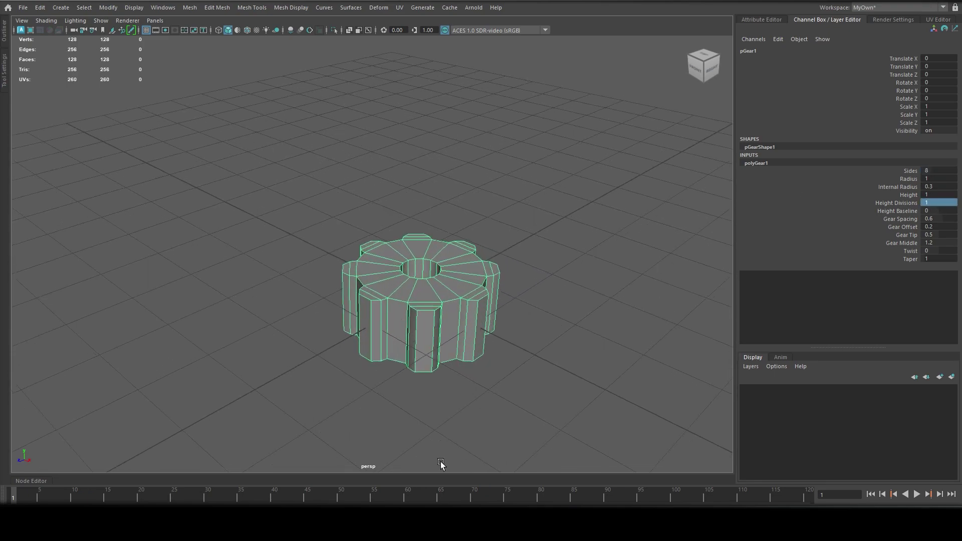
{"action": "left_click", "coordinate": [502, 334]}
{"action": "left_click_drag", "start_coordinate": [503, 333], "coordinate": [487, 286], "text": "alt"}
{"action": "key", "text": "t"}
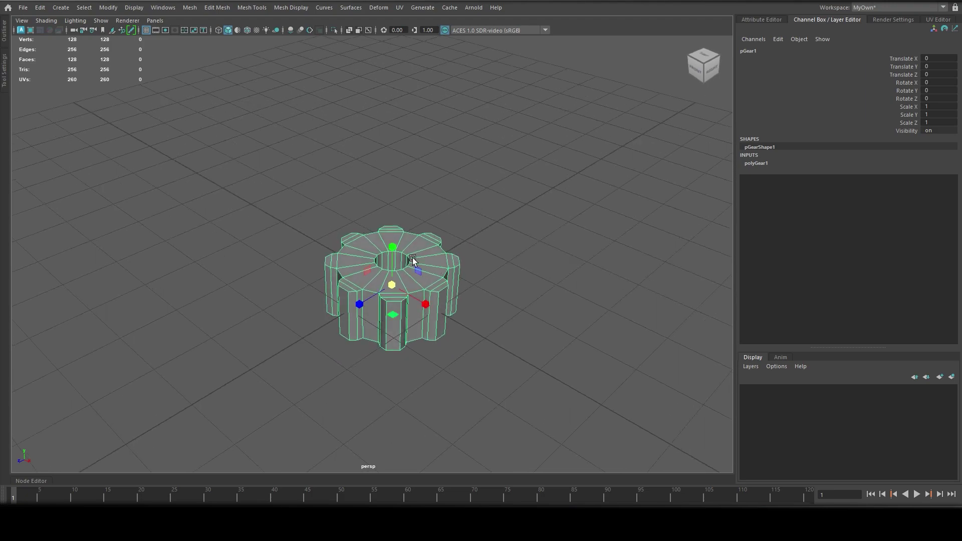
{"action": "mouse_move", "coordinate": [412, 259]}
{"action": "left_mouse_down"}
{"action": "mouse_move", "coordinate": [391, 279]}
{"action": "mouse_move", "coordinate": [455, 253]}
{"action": "mouse_move", "coordinate": [396, 257]}
{"action": "left_mouse_up"}
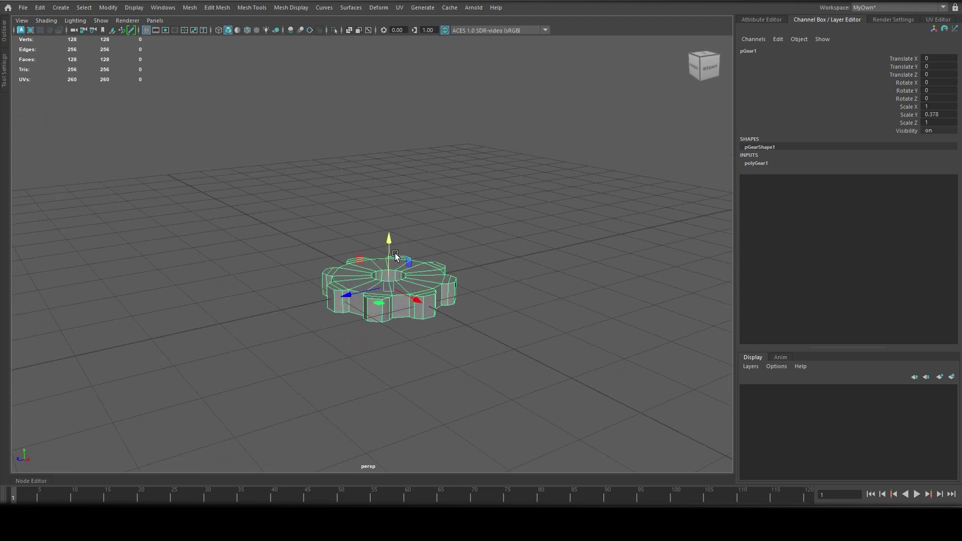
In side view, raise the gear to Translate Y 0.195 so it sits on the grid
{"action": "key", "text": "space"}
{"action": "key", "text": "space"}
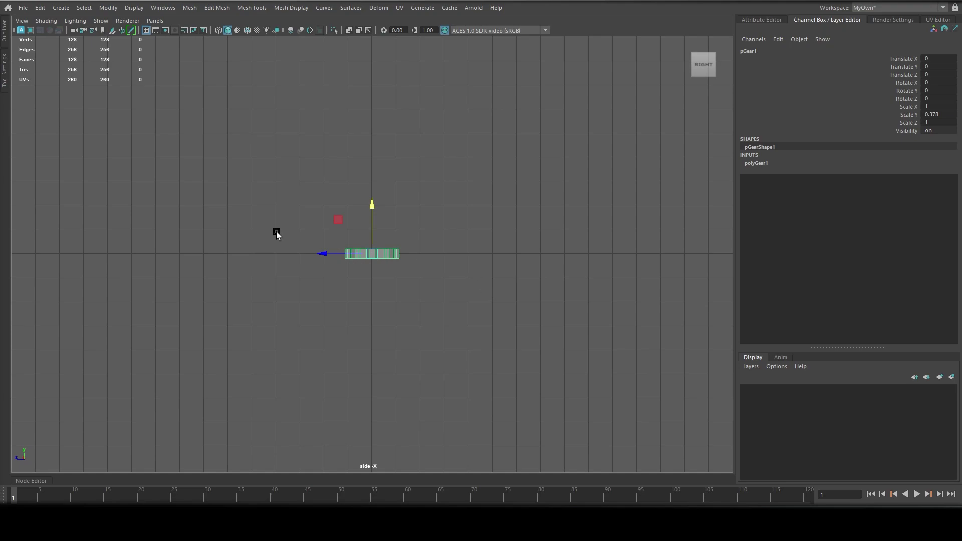
{"action": "scroll", "coordinate": [383, 251], "scroll_direction": "up", "scroll_amount": 4}
{"action": "scroll", "coordinate": [375, 215], "scroll_direction": "up", "scroll_amount": 3}
{"action": "left_click_drag", "start_coordinate": [376, 215], "coordinate": [368, 190]}
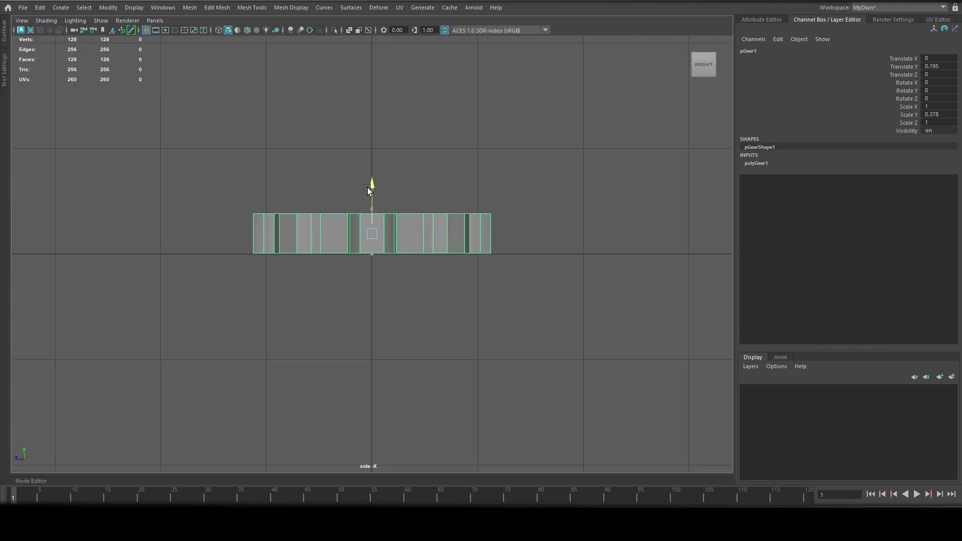
{"action": "key", "text": "space"}
{"action": "key", "text": "space"}
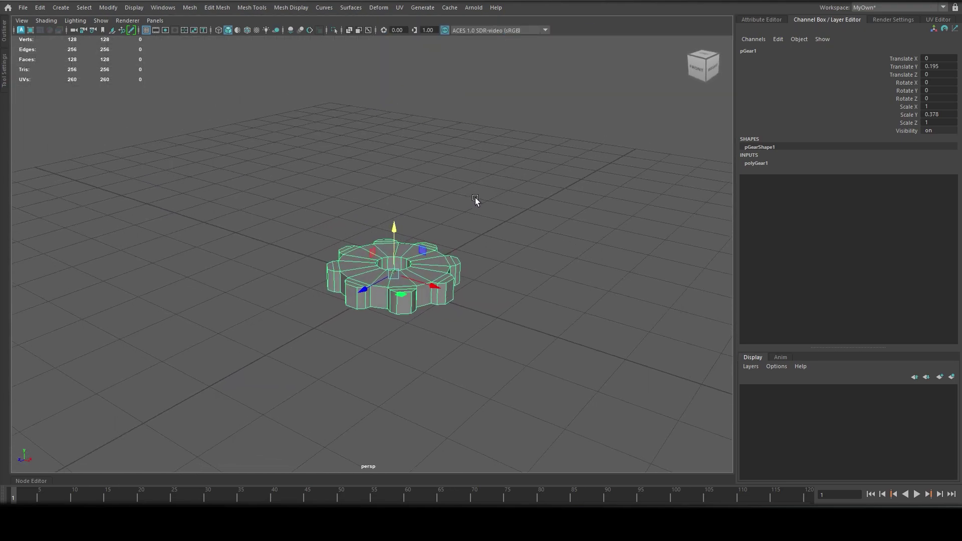
{"action": "mouse_move", "coordinate": [475, 198]}
{"action": "left_mouse_down", "text": "alt"}
{"action": "mouse_move", "coordinate": [453, 210]}
{"action": "mouse_move", "coordinate": [483, 210]}
{"action": "left_mouse_up", "text": "alt"}
Duplicate the gear, slide the copy beside it, and rotate pGear1 to interlock the teeth
{"action": "key", "text": "ctrl+d"}
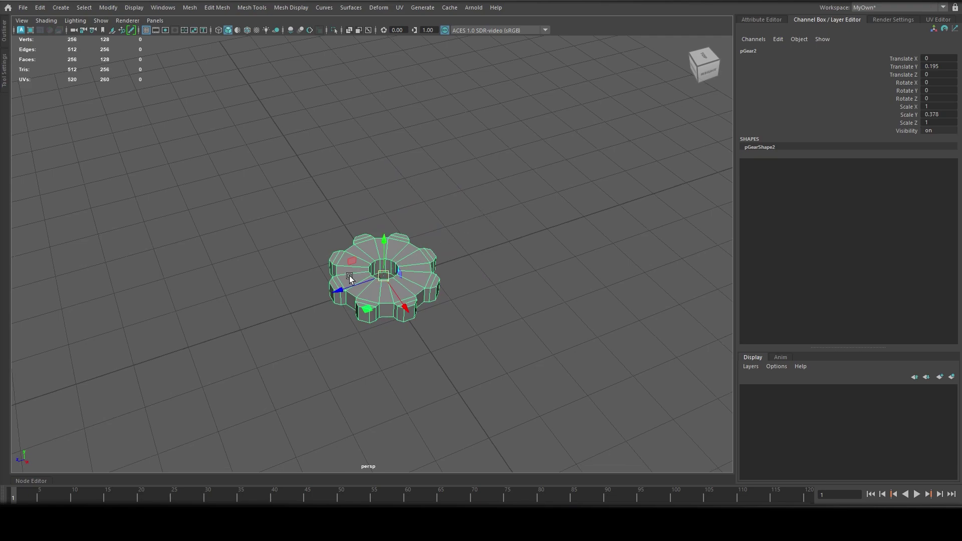
{"action": "left_click_drag", "start_coordinate": [350, 277], "coordinate": [444, 281]}
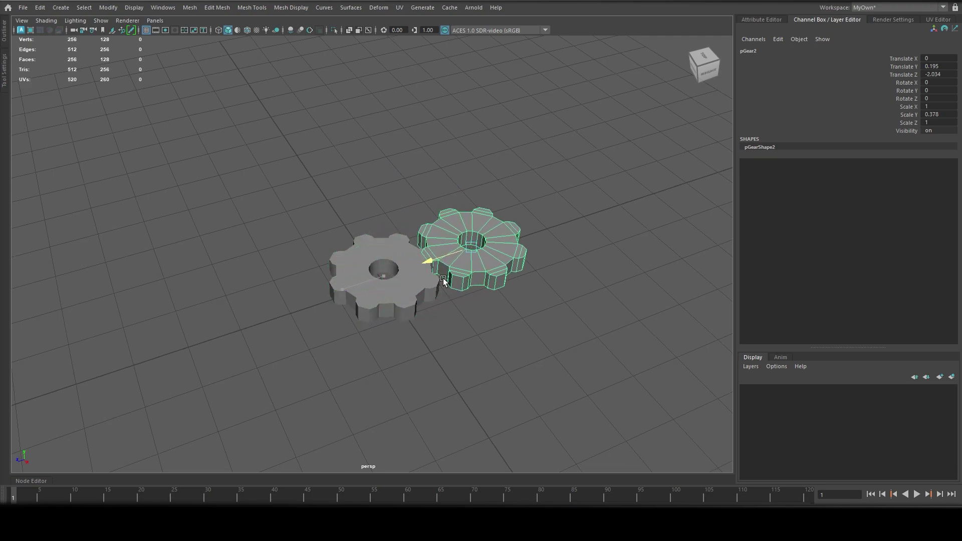
{"action": "left_click", "coordinate": [412, 293]}
{"action": "key", "text": "e"}
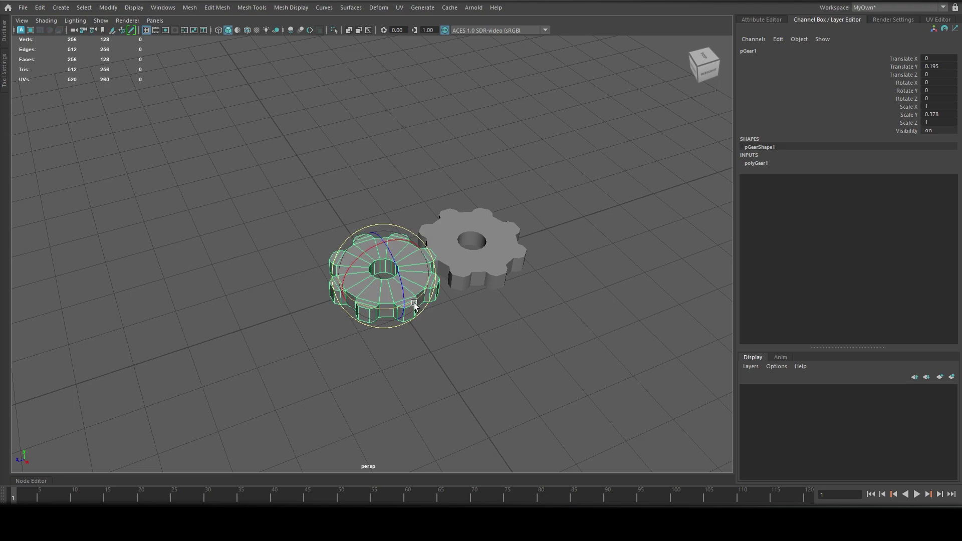
{"action": "mouse_move", "coordinate": [411, 303]}
{"action": "left_mouse_down"}
{"action": "mouse_move", "coordinate": [396, 320]}
{"action": "mouse_move", "coordinate": [457, 229]}
{"action": "left_mouse_up"}
{"action": "scroll", "coordinate": [411, 341], "scroll_direction": "up", "scroll_amount": 3}
{"action": "scroll", "coordinate": [404, 328], "scroll_direction": "up", "scroll_amount": 2}
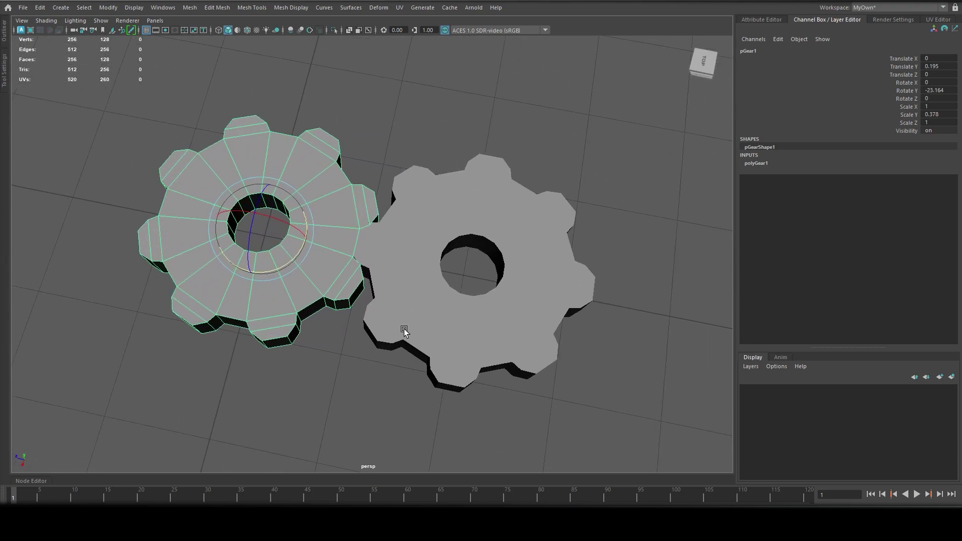
Nudge pGear2 to Translate Z -2.079 and orbit to check the meshing teeth
{"action": "left_click", "coordinate": [414, 287]}
{"action": "key", "text": "w"}
{"action": "left_click_drag", "start_coordinate": [433, 266], "coordinate": [438, 271]}
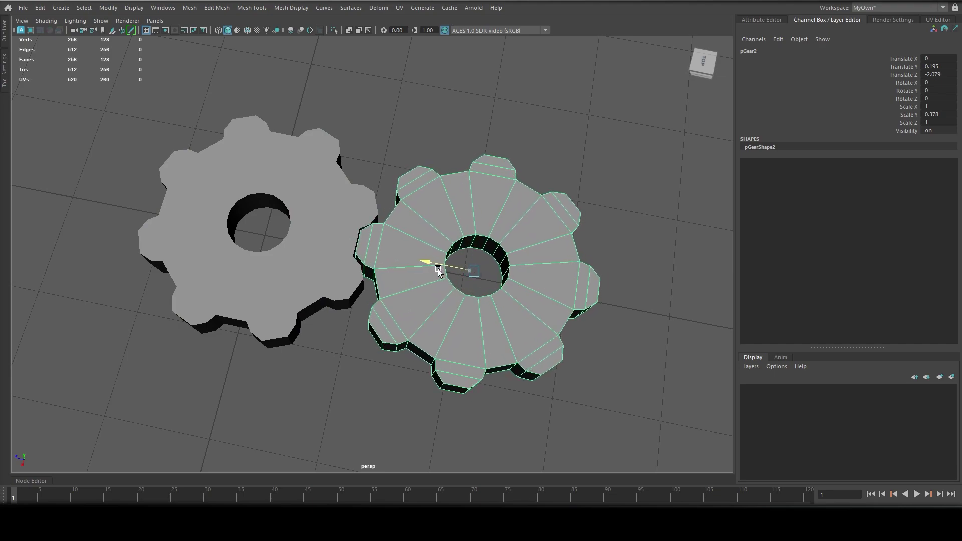
{"action": "left_click", "coordinate": [320, 262]}
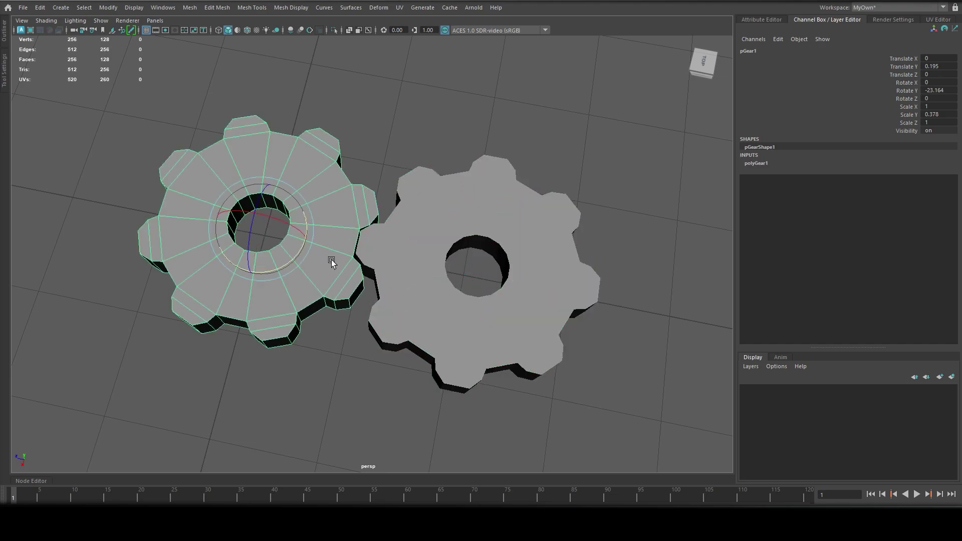
{"action": "key", "text": "e"}
{"action": "left_click_drag", "start_coordinate": [336, 258], "coordinate": [462, 184], "text": "alt"}
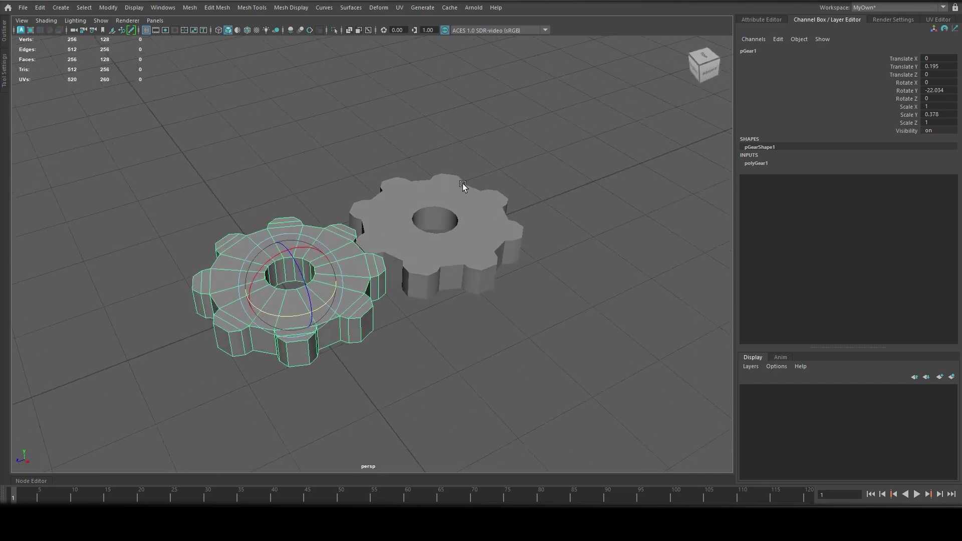
{"action": "left_click", "coordinate": [519, 119]}
{"action": "left_click_drag", "start_coordinate": [442, 229], "coordinate": [255, 260], "text": "alt"}
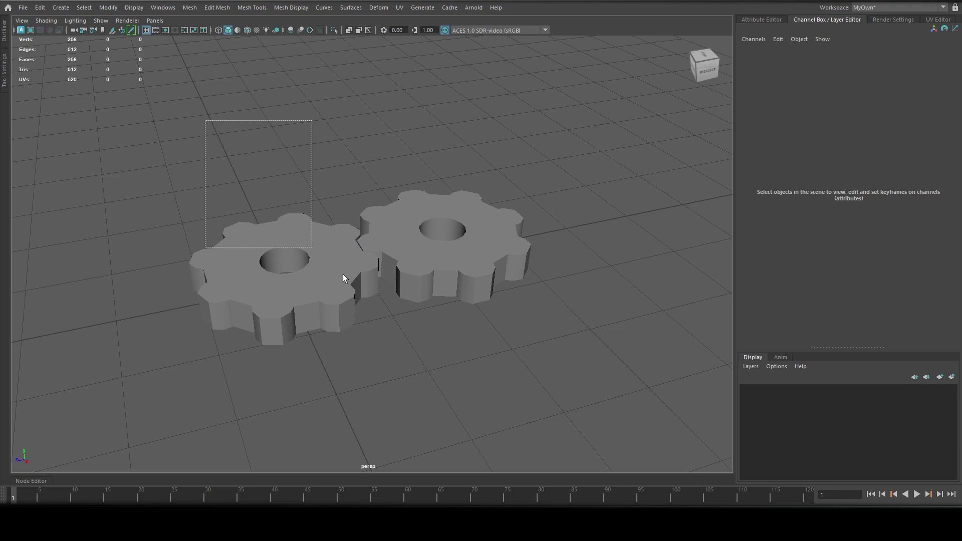
Select both gears and switch to the Modeling - Standard workspace
{"action": "left_click_drag", "start_coordinate": [205, 122], "coordinate": [625, 254]}
{"action": "left_click_drag", "start_coordinate": [902, 59], "coordinate": [805, 140]}
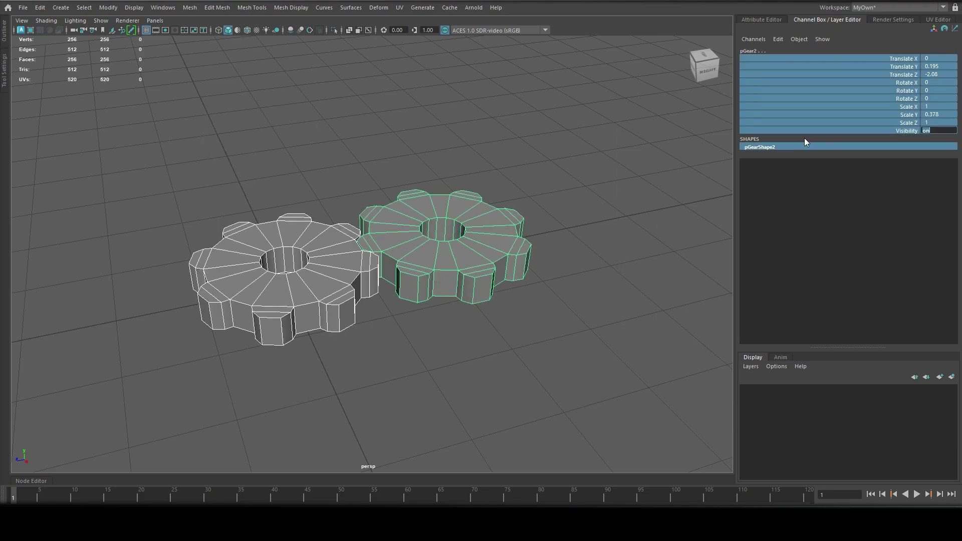
{"action": "left_click", "coordinate": [556, 200]}
{"action": "left_click_drag", "start_coordinate": [188, 185], "coordinate": [446, 342]}
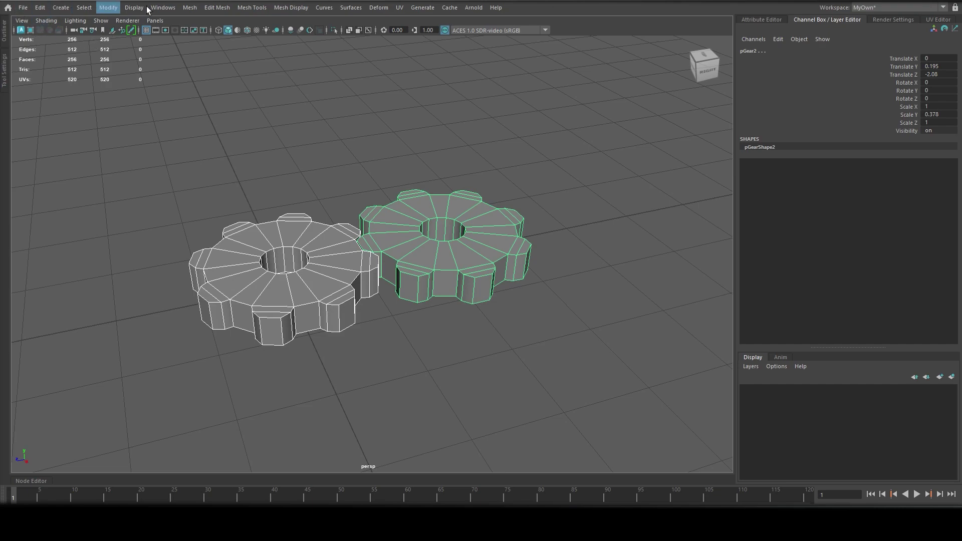
{"action": "left_click", "coordinate": [862, 7]}
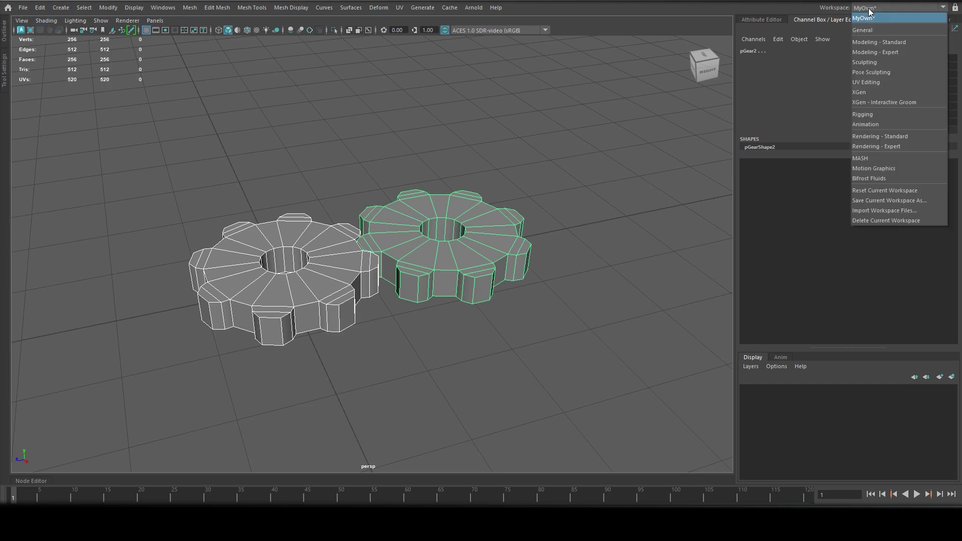
{"action": "left_click", "coordinate": [891, 44]}
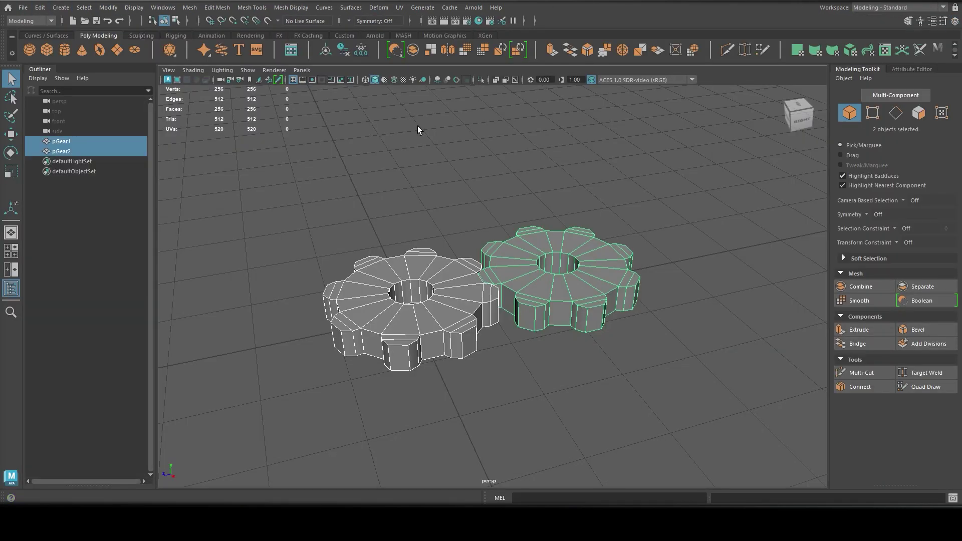
Freeze both gears' transformations and deselect everything
{"action": "left_click", "coordinate": [343, 50]}
{"action": "right_click_drag", "start_coordinate": [602, 290], "coordinate": [548, 226], "text": "alt"}
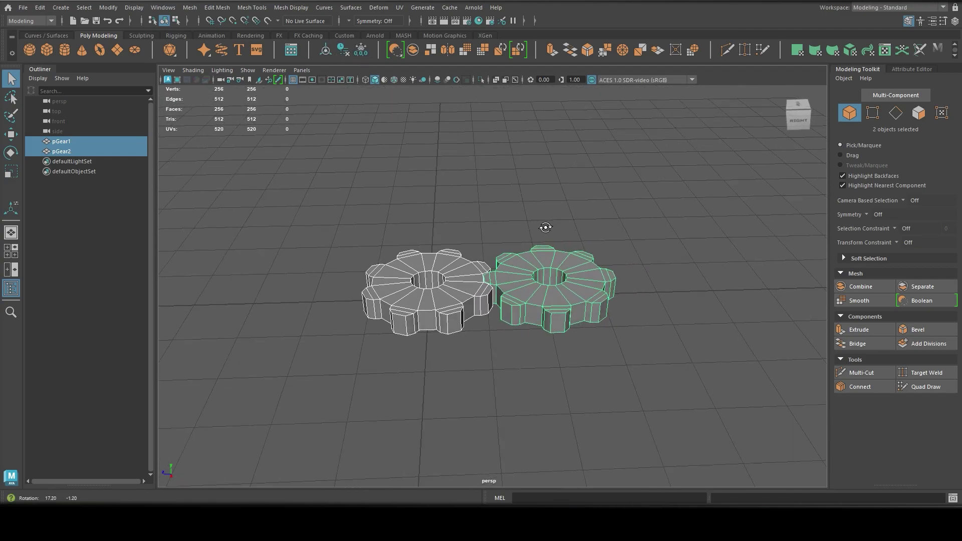
{"action": "left_click_drag", "start_coordinate": [548, 225], "coordinate": [526, 232], "text": "alt"}
{"action": "left_click_drag", "start_coordinate": [356, 167], "coordinate": [668, 386]}
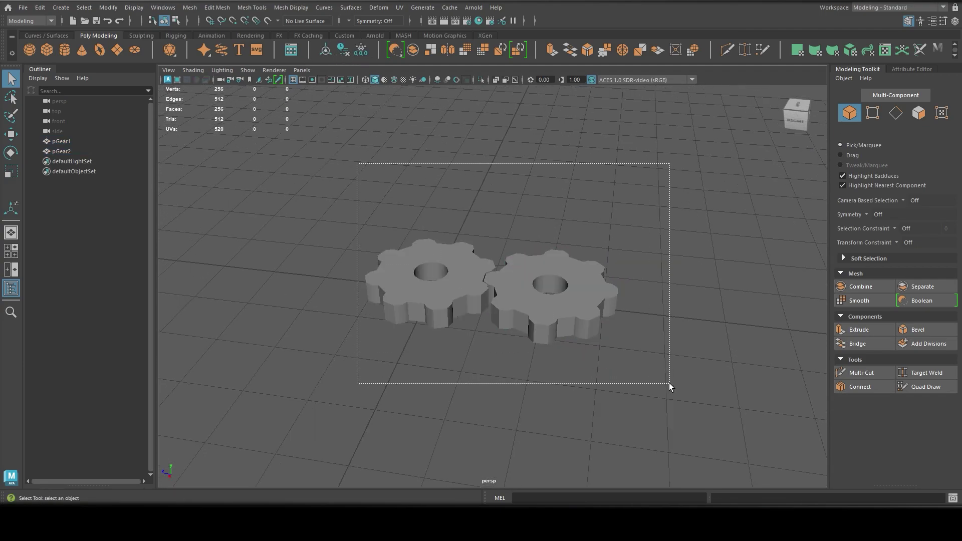
{"action": "left_click", "coordinate": [493, 209]}
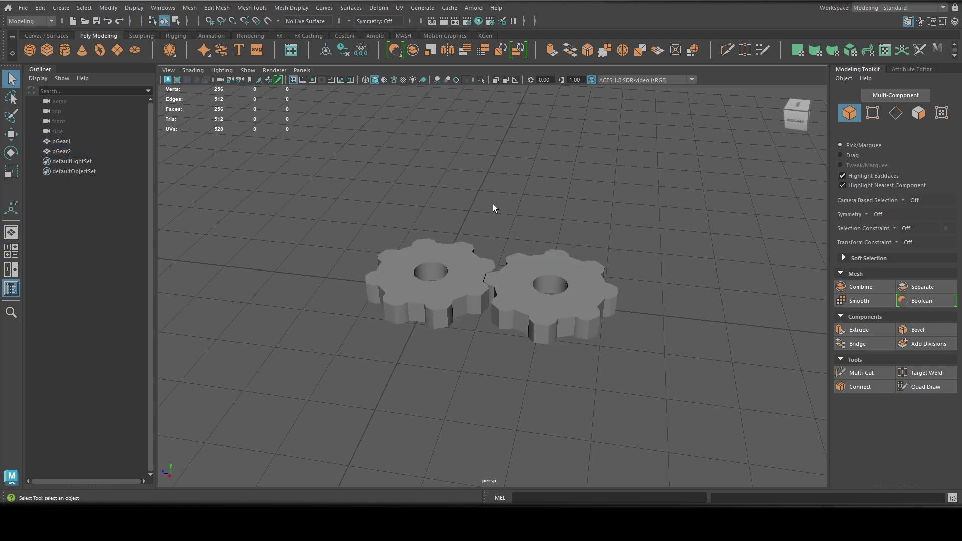
Create a NURBS circle and move it beside the gears
{"action": "left_click", "coordinate": [32, 36]}
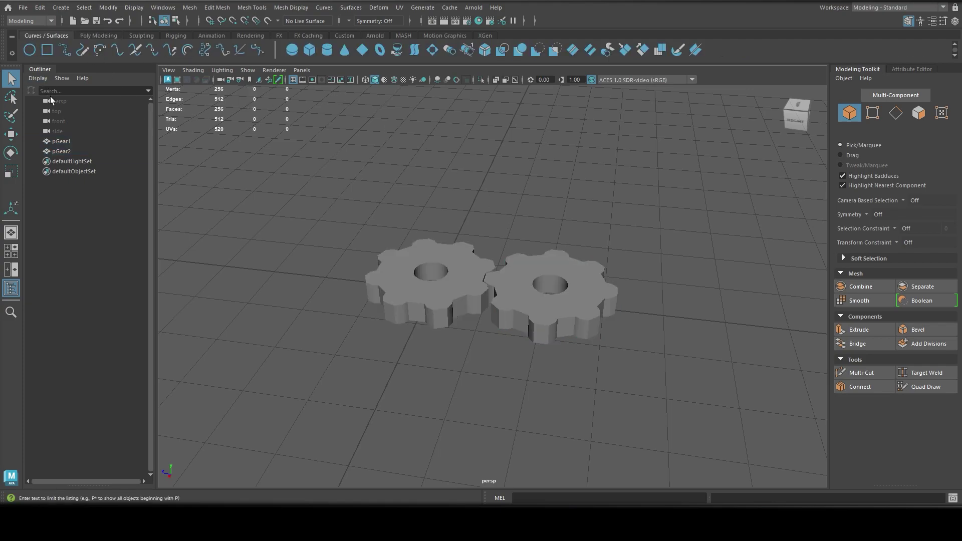
{"action": "left_click", "coordinate": [29, 50]}
{"action": "left_click_drag", "start_coordinate": [270, 185], "coordinate": [300, 189], "text": "alt"}
{"action": "key", "text": "w"}
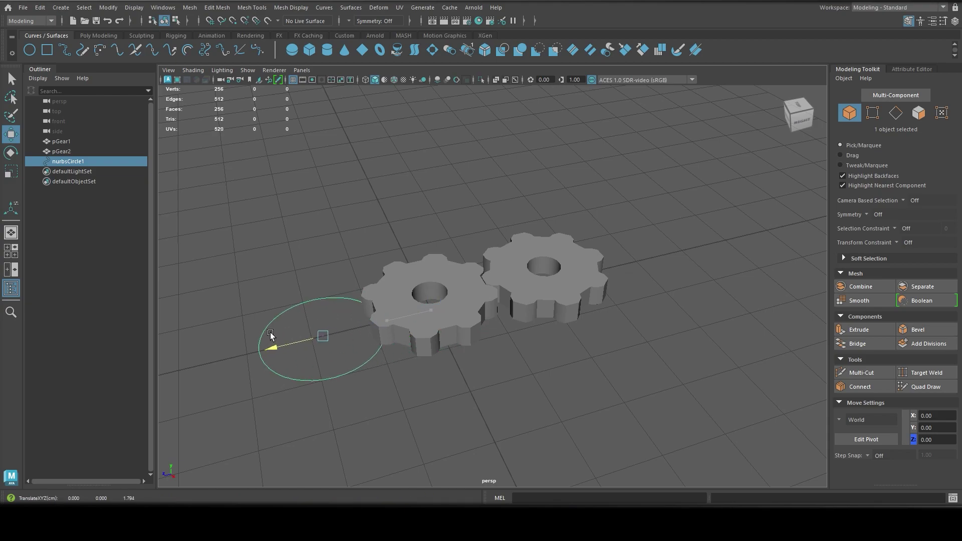
{"action": "left_click_drag", "start_coordinate": [385, 320], "coordinate": [225, 351]}
{"action": "middle_click_drag", "start_coordinate": [281, 345], "coordinate": [417, 315], "text": "alt"}
Scale the circle's top and bottom CVs to squash it into a flat oval
{"action": "right_click_drag", "start_coordinate": [343, 225], "coordinate": [280, 231]}
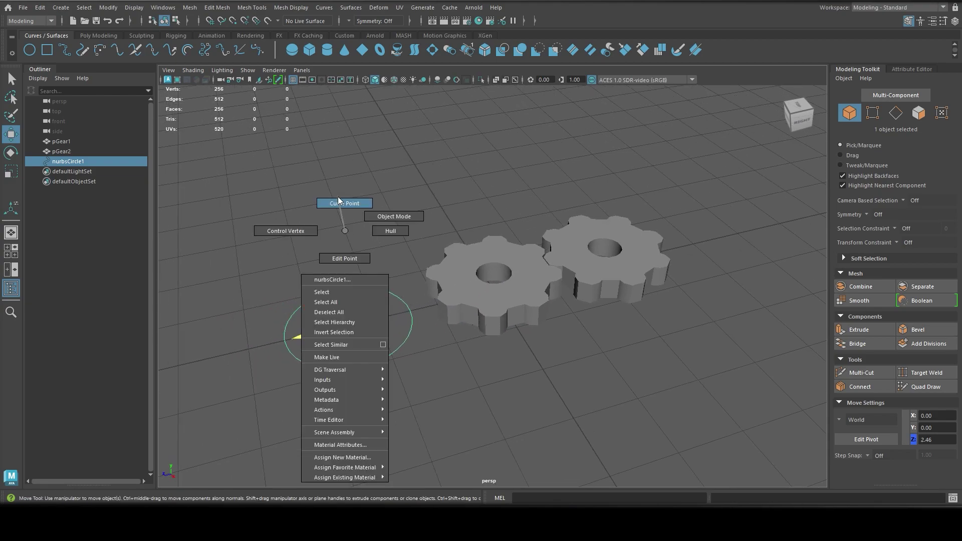
{"action": "left_click_drag", "start_coordinate": [343, 293], "coordinate": [322, 323], "text": "alt"}
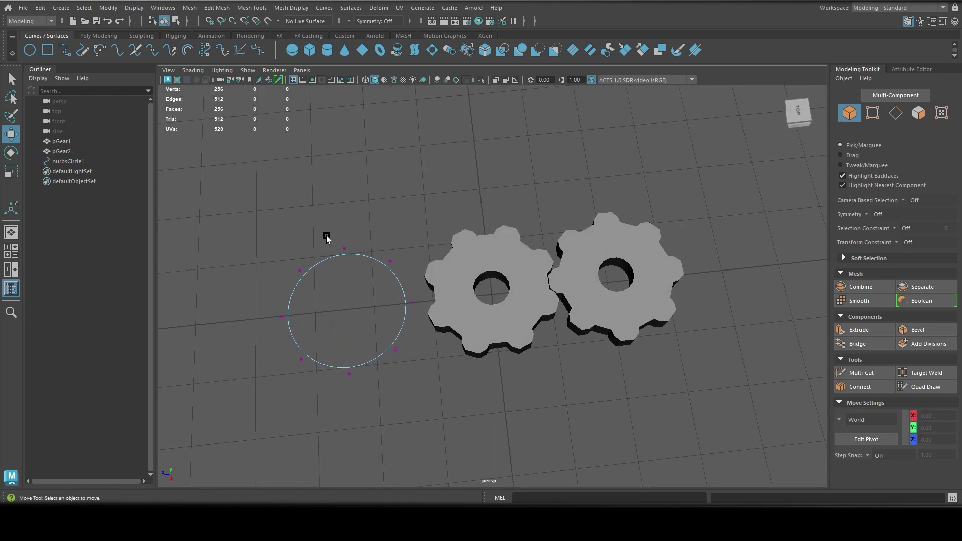
{"action": "left_click_drag", "start_coordinate": [326, 237], "coordinate": [357, 258]}
{"action": "left_click_drag", "start_coordinate": [335, 357], "coordinate": [371, 394], "text": "shift"}
{"action": "key", "text": "r"}
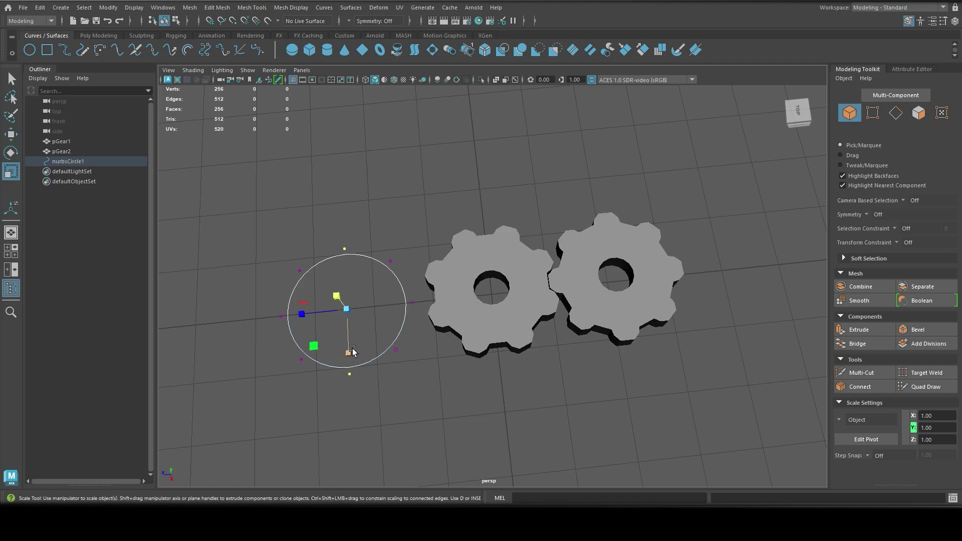
{"action": "left_click_drag", "start_coordinate": [353, 351], "coordinate": [346, 337]}
{"action": "right_click_drag", "start_coordinate": [390, 161], "coordinate": [437, 139]}
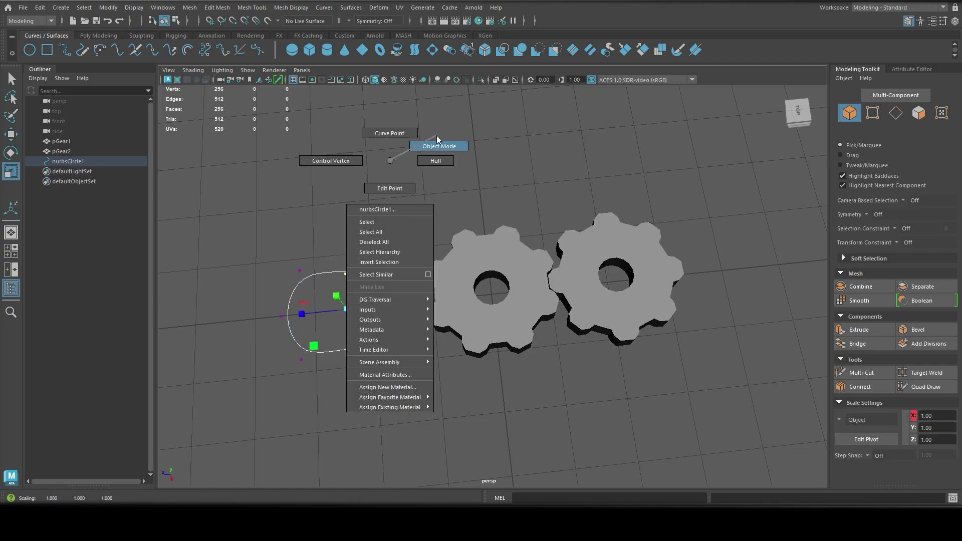
Freeze the oval circle's transformations and select it together with pGear1
{"action": "left_click_drag", "start_coordinate": [509, 208], "coordinate": [449, 145], "text": "alt"}
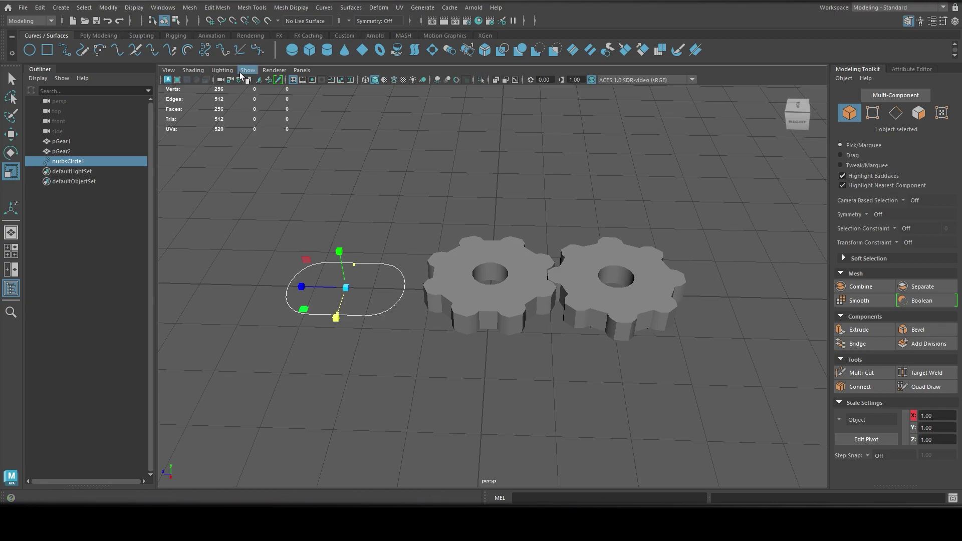
{"action": "left_click", "coordinate": [103, 34]}
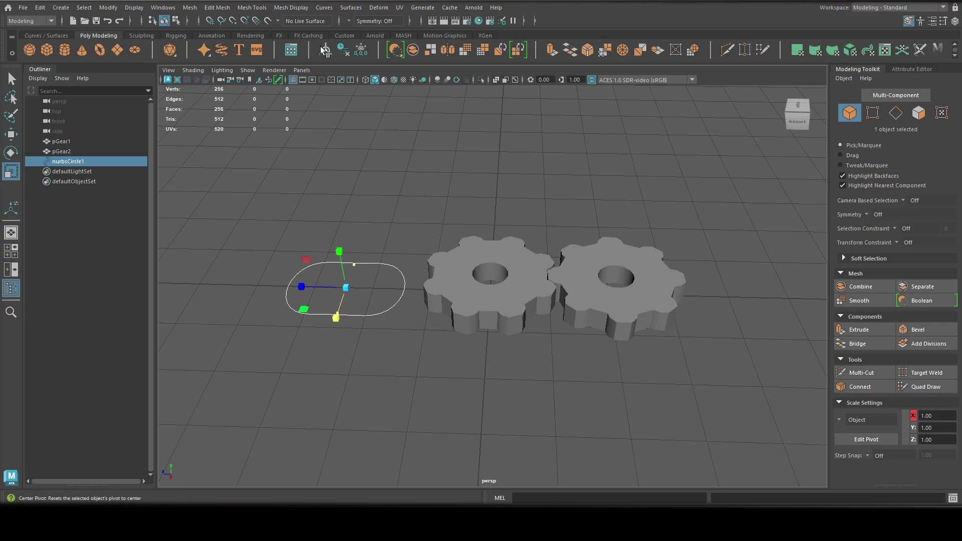
{"action": "left_click", "coordinate": [360, 49]}
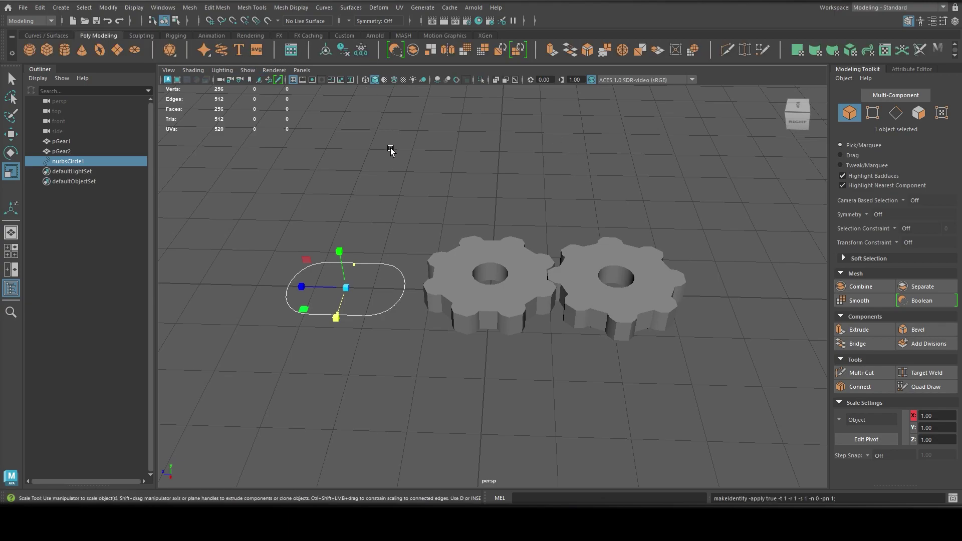
{"action": "left_click_drag", "start_coordinate": [353, 231], "coordinate": [360, 318]}
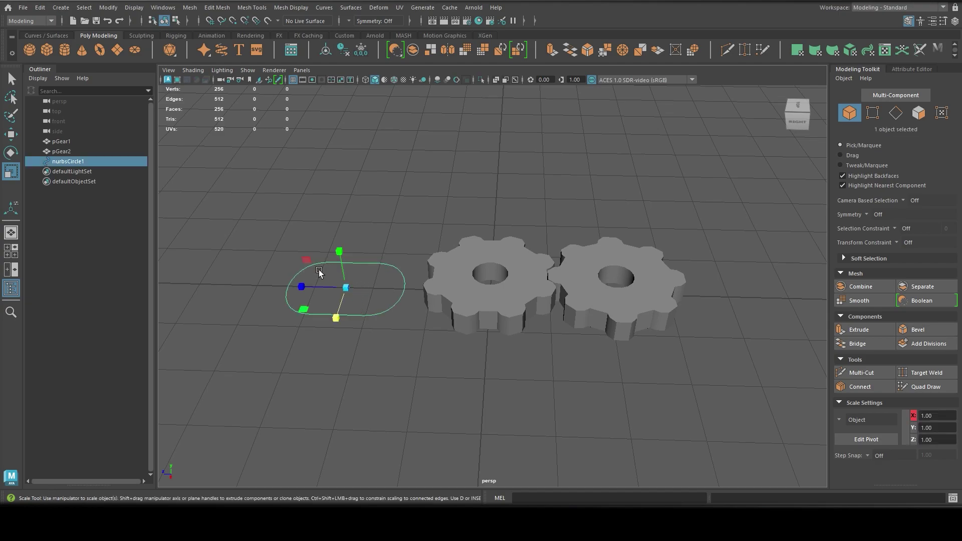
{"action": "key", "text": "w"}
{"action": "left_click", "coordinate": [416, 217]}
{"action": "left_click_drag", "start_coordinate": [350, 239], "coordinate": [380, 275]}
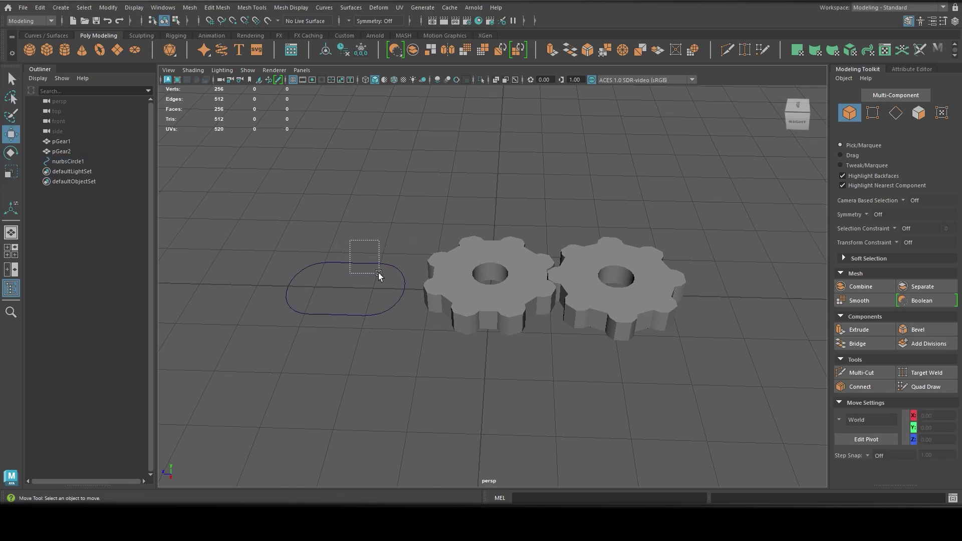
{"action": "left_click", "coordinate": [474, 261], "text": "shift"}
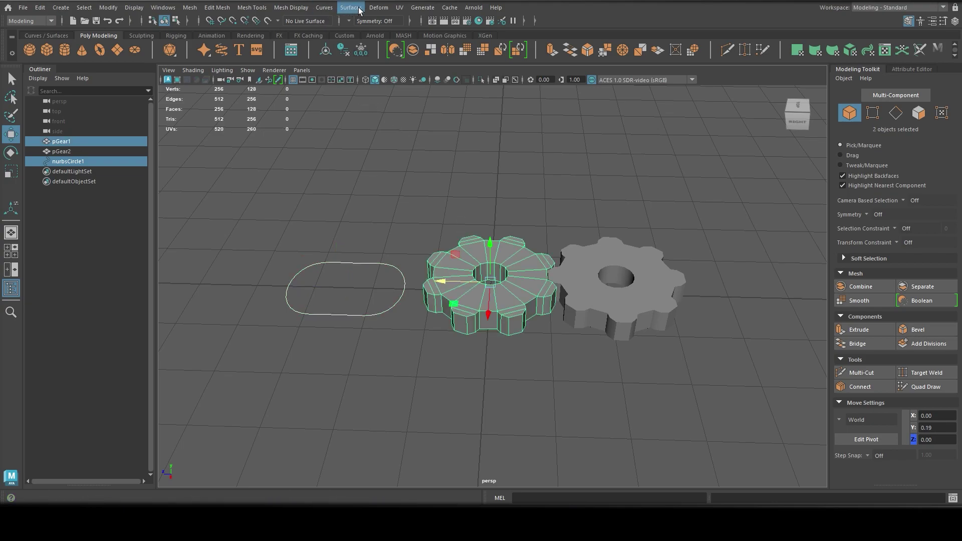
{"action": "left_click", "coordinate": [30, 20]}
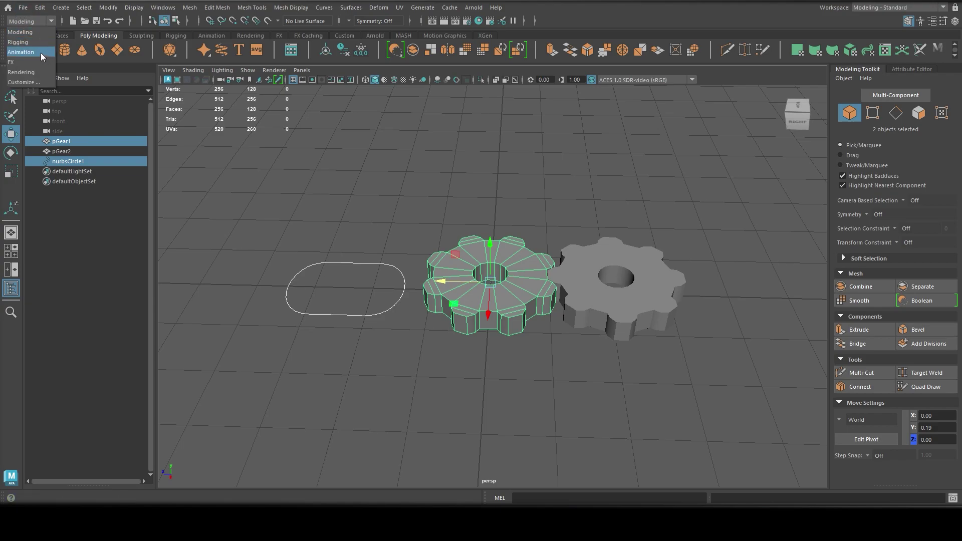
Use the Rigging menu set, clear the selection, and collapse the Outliner
{"action": "left_click", "coordinate": [18, 42]}
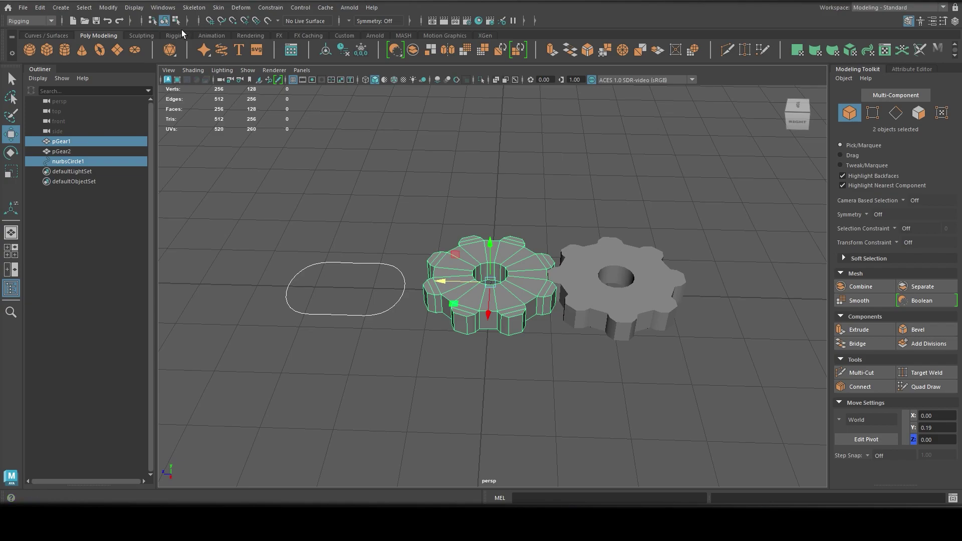
{"action": "left_click_drag", "start_coordinate": [347, 245], "coordinate": [369, 307]}
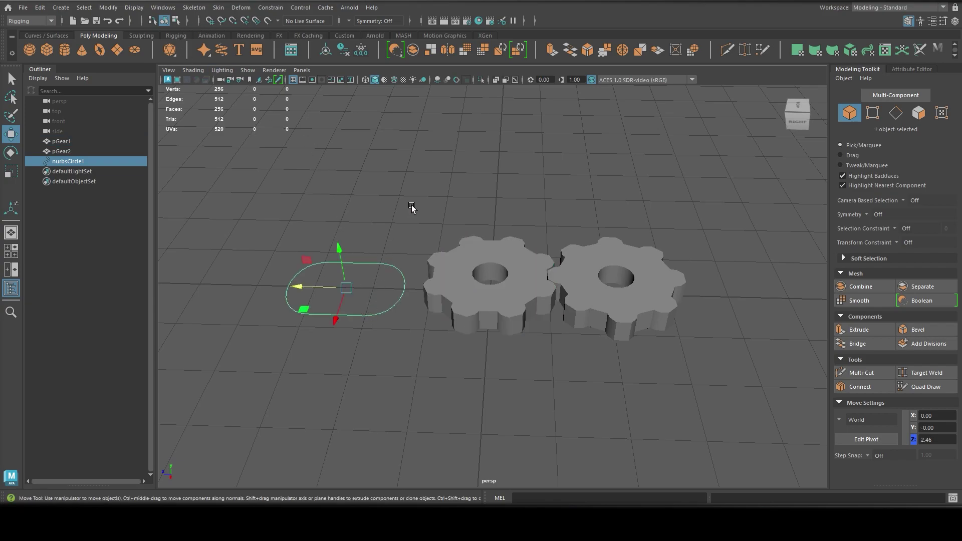
{"action": "left_click", "coordinate": [173, 455]}
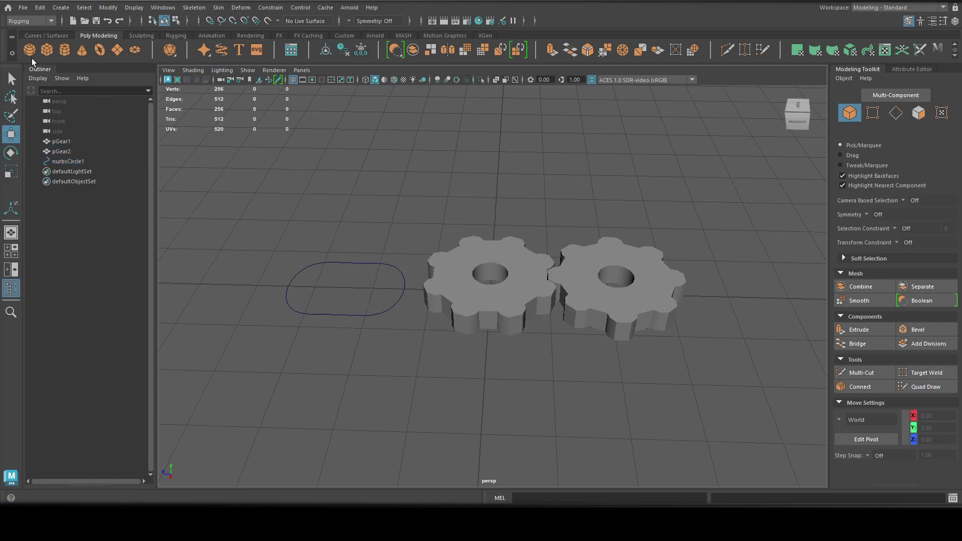
{"action": "left_click", "coordinate": [32, 69]}
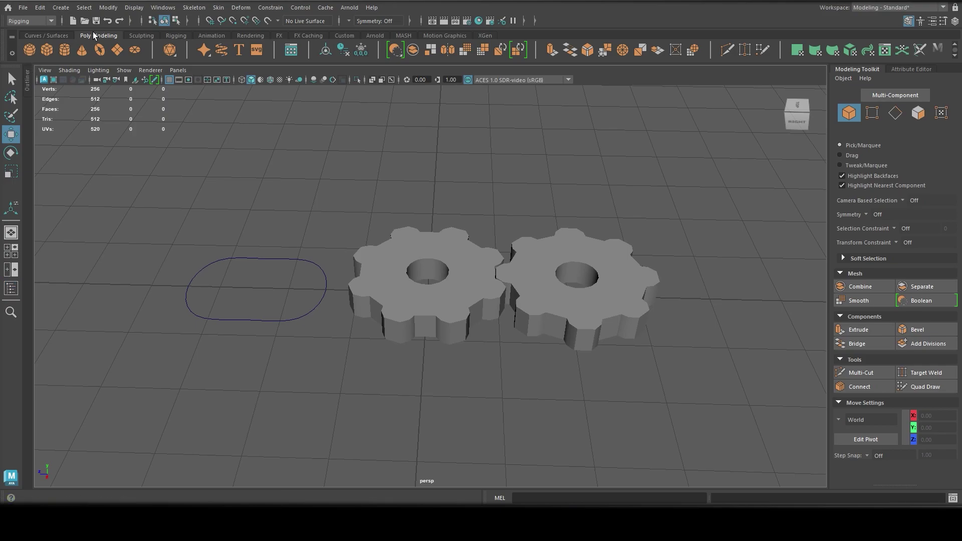
{"action": "left_click", "coordinate": [349, 7]}
Open the Node Editor and dock it beneath the viewport
{"action": "left_click", "coordinate": [163, 7]}
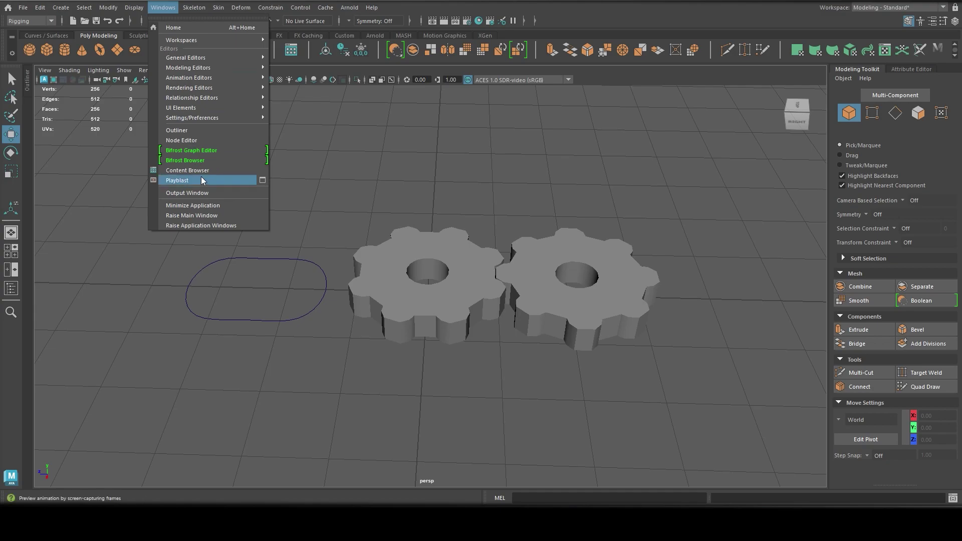
{"action": "left_click", "coordinate": [181, 140]}
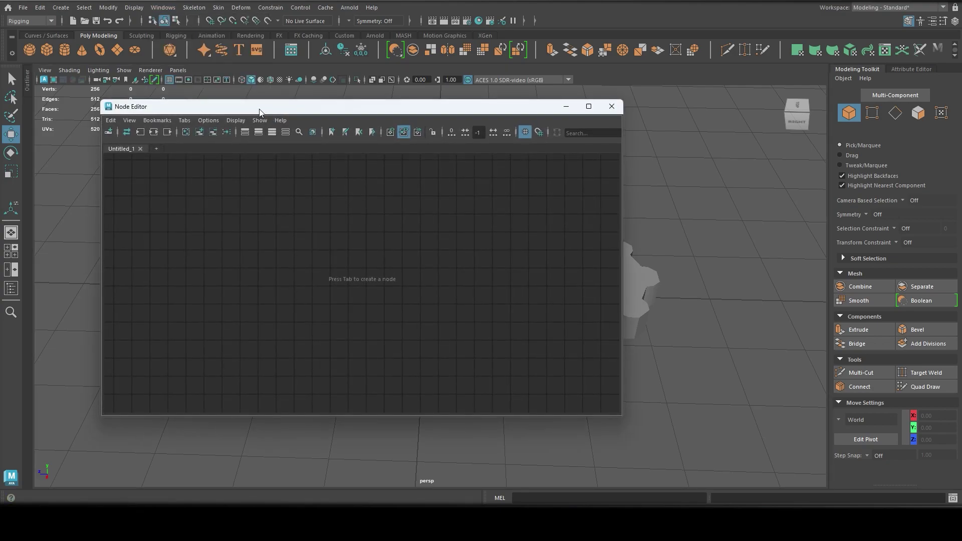
{"action": "mouse_move", "coordinate": [257, 107]}
{"action": "left_mouse_down"}
{"action": "mouse_move", "coordinate": [305, 146]}
{"action": "mouse_move", "coordinate": [356, 209]}
{"action": "left_mouse_up"}
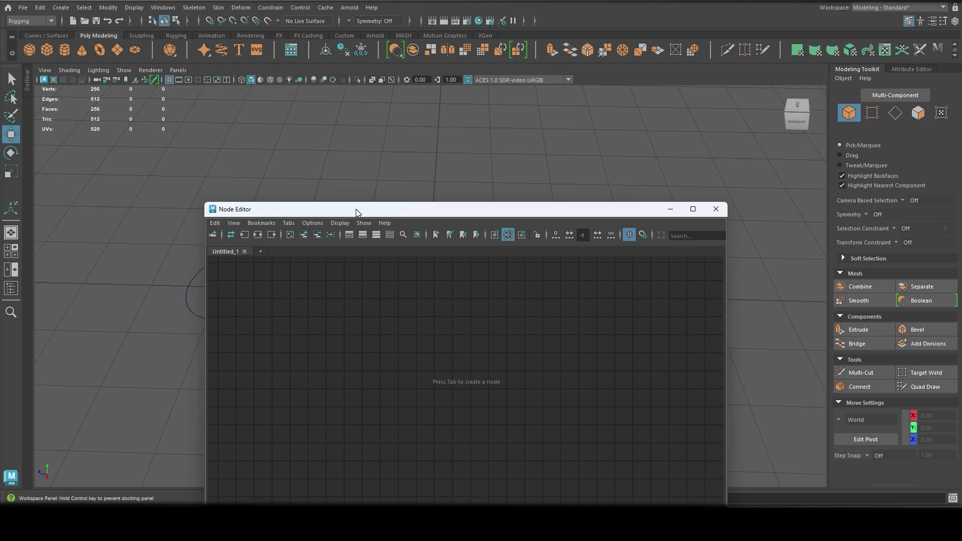
{"action": "mouse_move", "coordinate": [356, 209]}
{"action": "left_mouse_down"}
{"action": "mouse_move", "coordinate": [392, 423]}
{"action": "mouse_move", "coordinate": [377, 488]}
{"action": "left_mouse_up"}
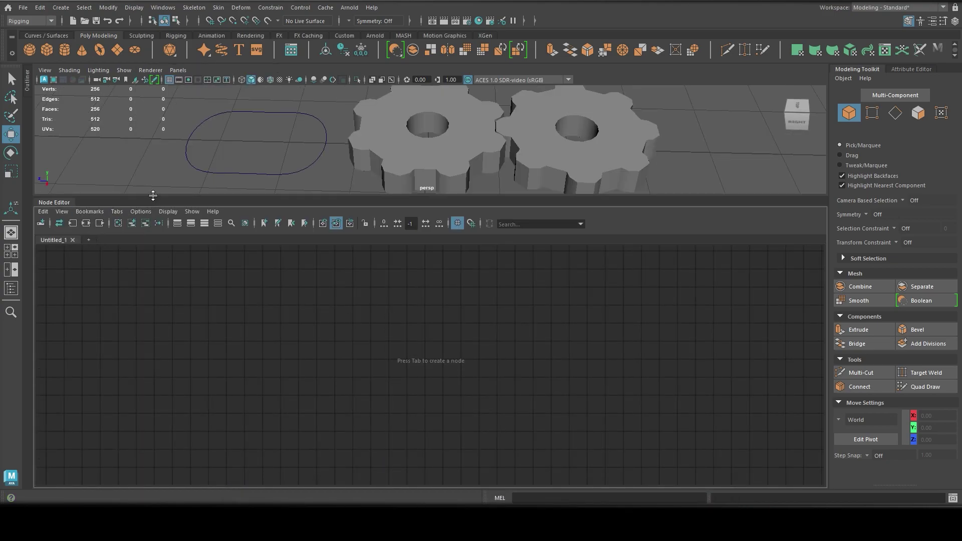
{"action": "left_click_drag", "start_coordinate": [153, 196], "coordinate": [157, 290]}
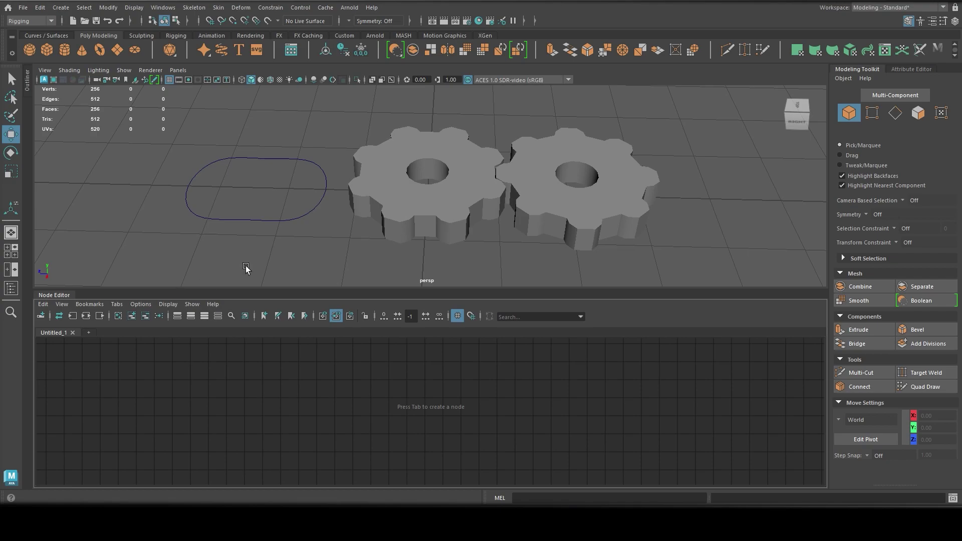
Select the control circle and pGear1, and restore the Outliner
{"action": "left_click", "coordinate": [254, 221]}
{"action": "left_click", "coordinate": [376, 205], "text": "shift"}
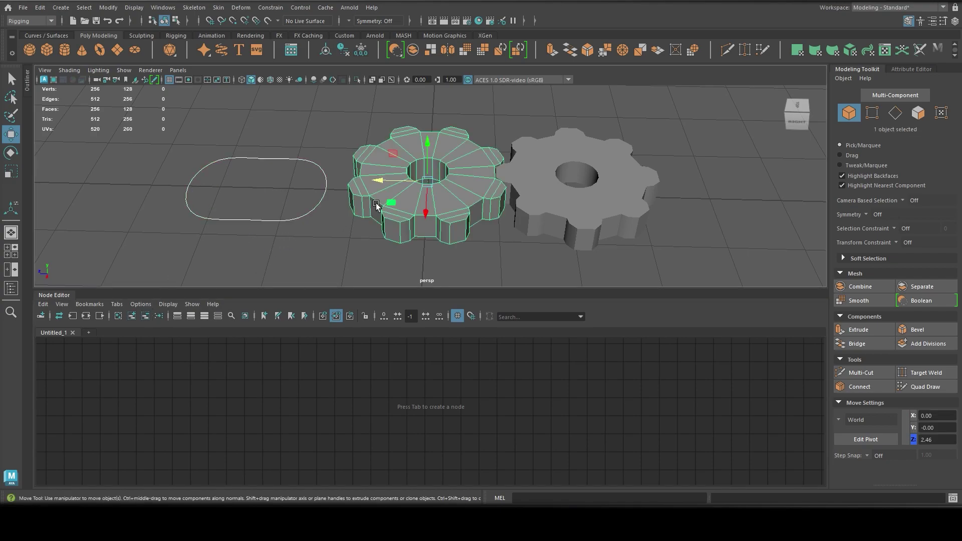
{"action": "left_click", "coordinate": [11, 288]}
Add the selection to the Node Editor, keeping only nurbsCircle1 and pGear1 nodes
{"action": "middle_click_drag", "start_coordinate": [69, 162], "coordinate": [337, 398]}
{"action": "left_click", "coordinate": [481, 406]}
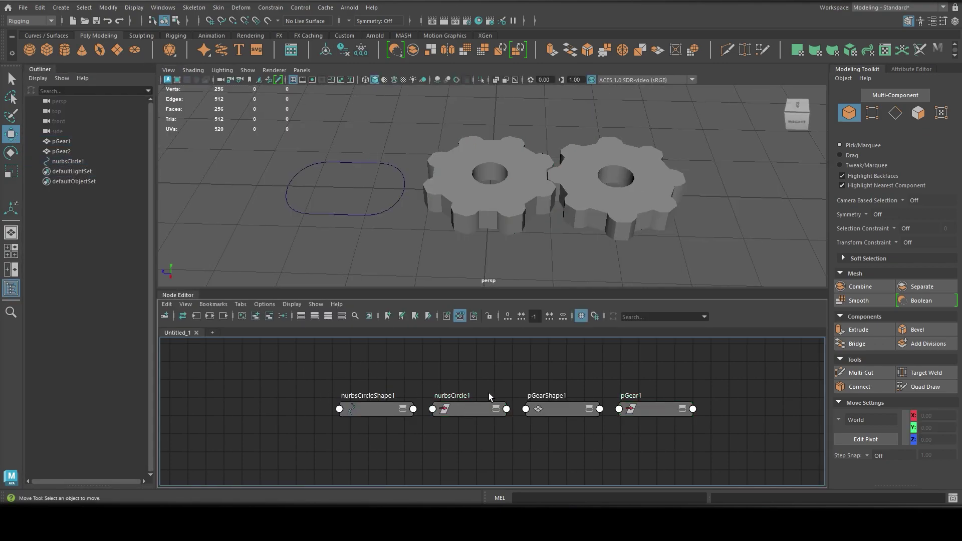
{"action": "middle_click_drag", "start_coordinate": [487, 411], "coordinate": [441, 376]}
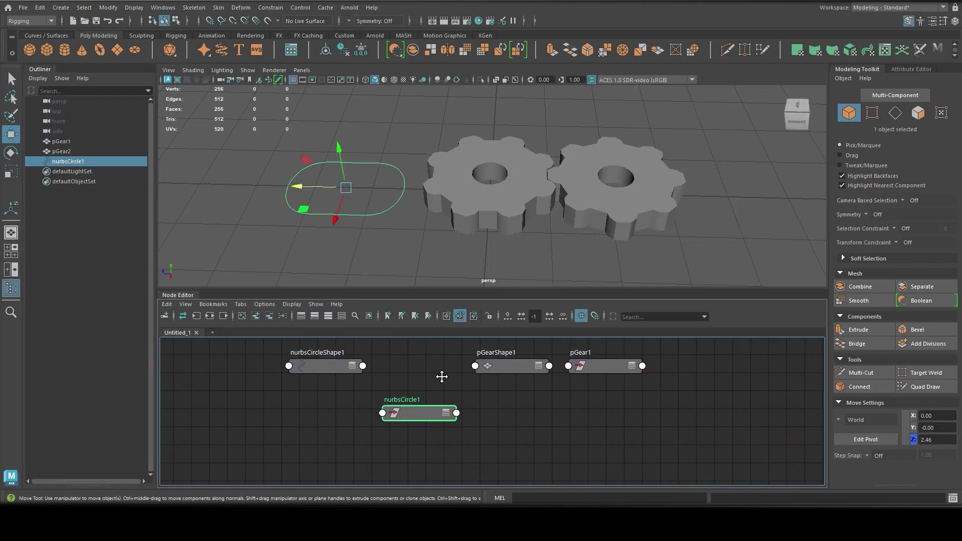
{"action": "left_click", "coordinate": [581, 371]}
{"action": "left_click", "coordinate": [533, 370]}
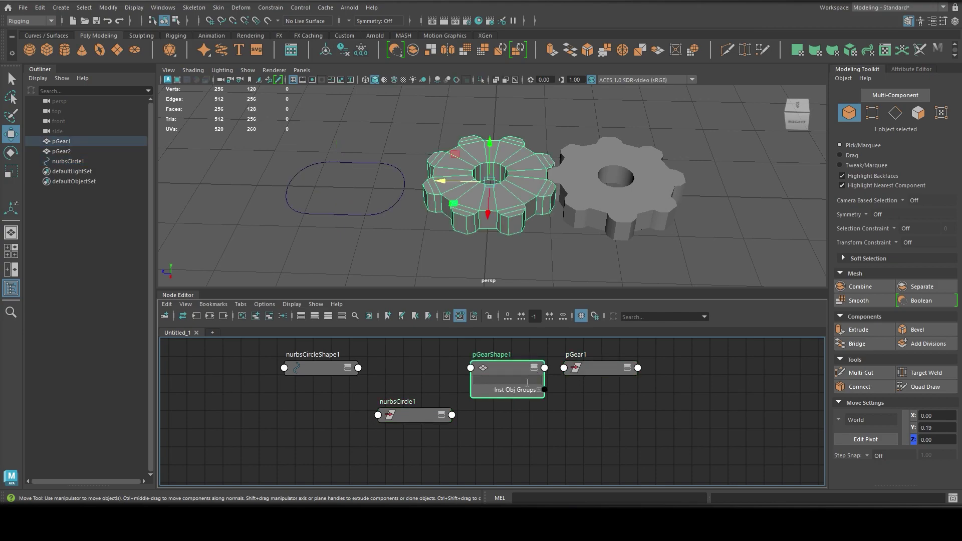
{"action": "left_click", "coordinate": [533, 369]}
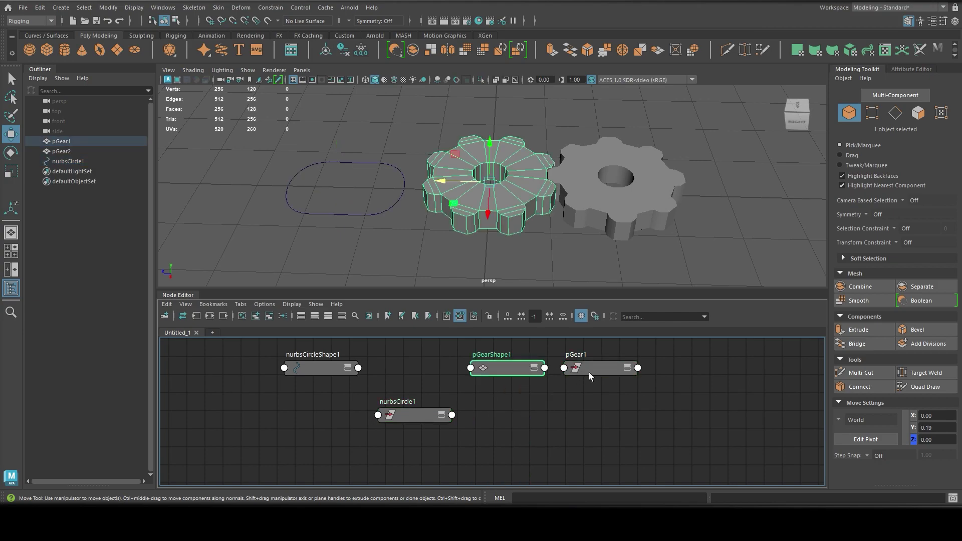
{"action": "left_click_drag", "start_coordinate": [589, 377], "coordinate": [573, 431]}
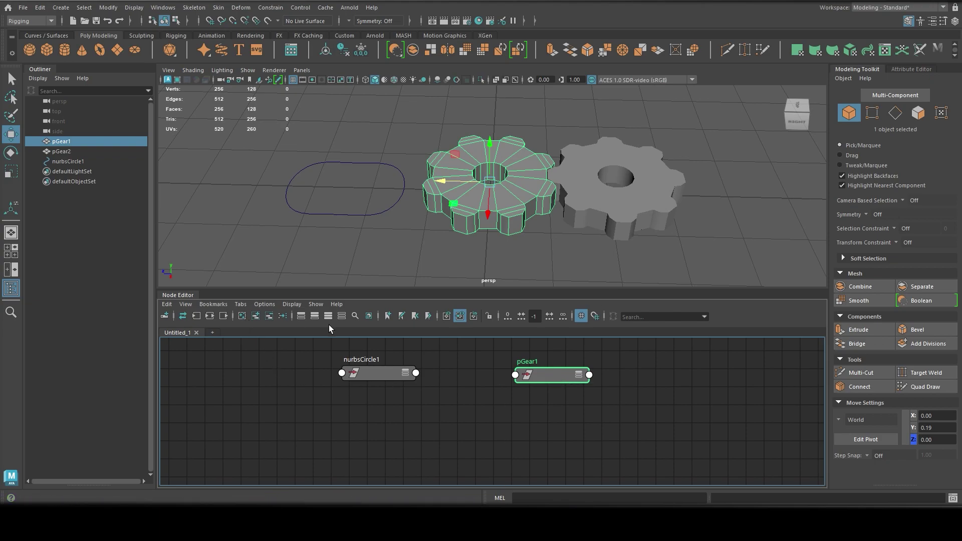
Expand both nodes' attributes and their Rotate into X, Y, Z, dragging a link from the circle's Rotate
{"action": "left_click", "coordinate": [342, 316]}
{"action": "left_click", "coordinate": [360, 373]}
{"action": "left_click", "coordinate": [341, 315]}
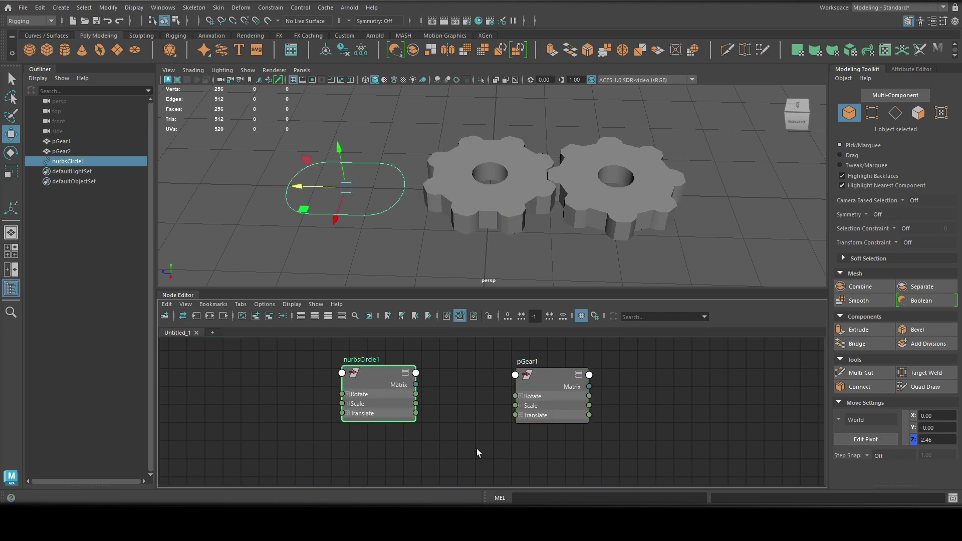
{"action": "middle_click_drag", "start_coordinate": [477, 453], "coordinate": [447, 451]}
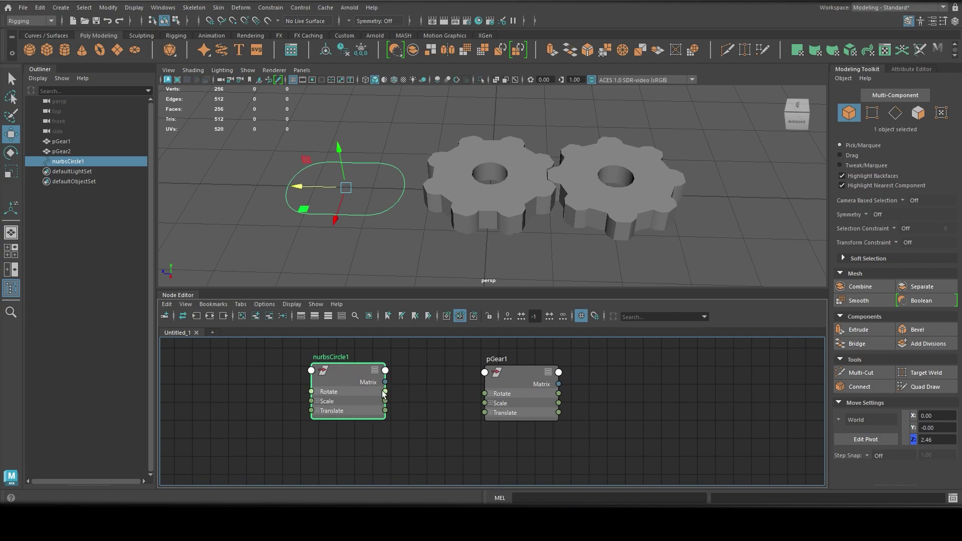
{"action": "left_click_drag", "start_coordinate": [384, 392], "coordinate": [490, 394]}
{"action": "left_click", "coordinate": [317, 392]}
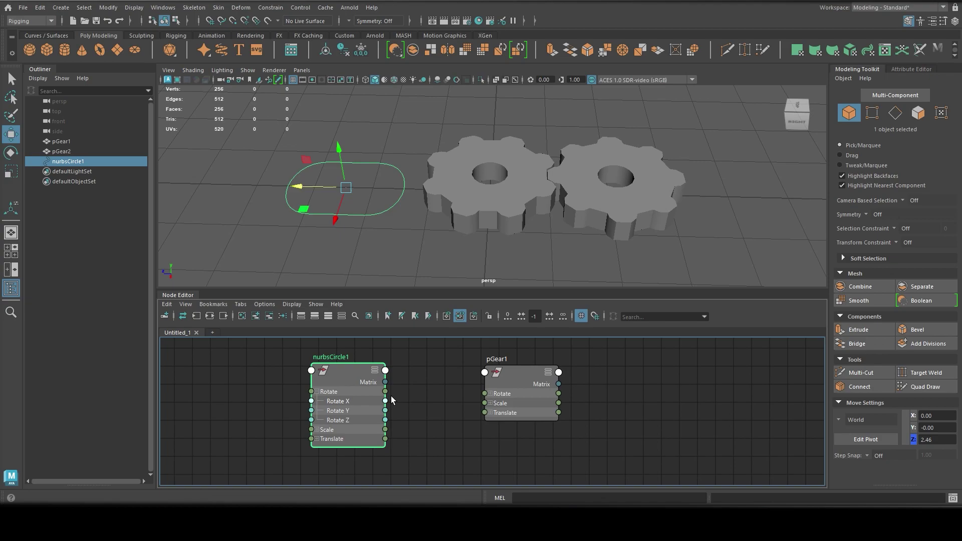
{"action": "left_click", "coordinate": [490, 394]}
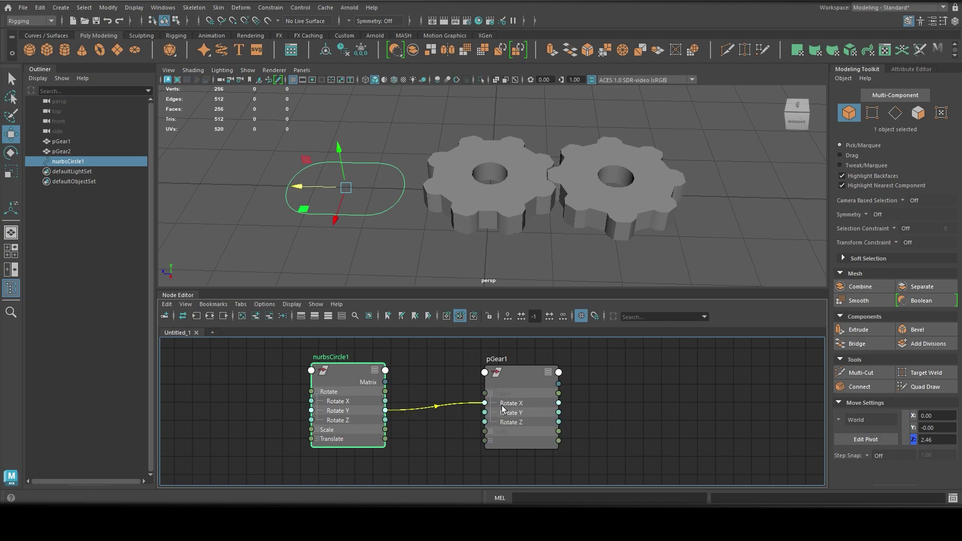
{"action": "left_click_drag", "start_coordinate": [424, 415], "coordinate": [484, 412]}
{"action": "left_click_drag", "start_coordinate": [339, 187], "coordinate": [374, 247]}
{"action": "key", "text": "ctrl+z"}
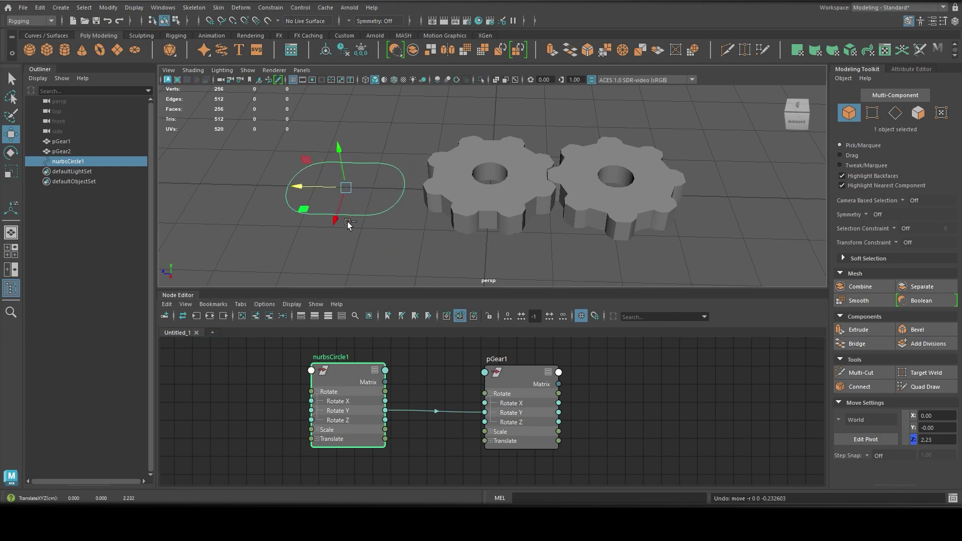
{"action": "key", "text": "e"}
{"action": "left_click_drag", "start_coordinate": [361, 215], "coordinate": [391, 224]}
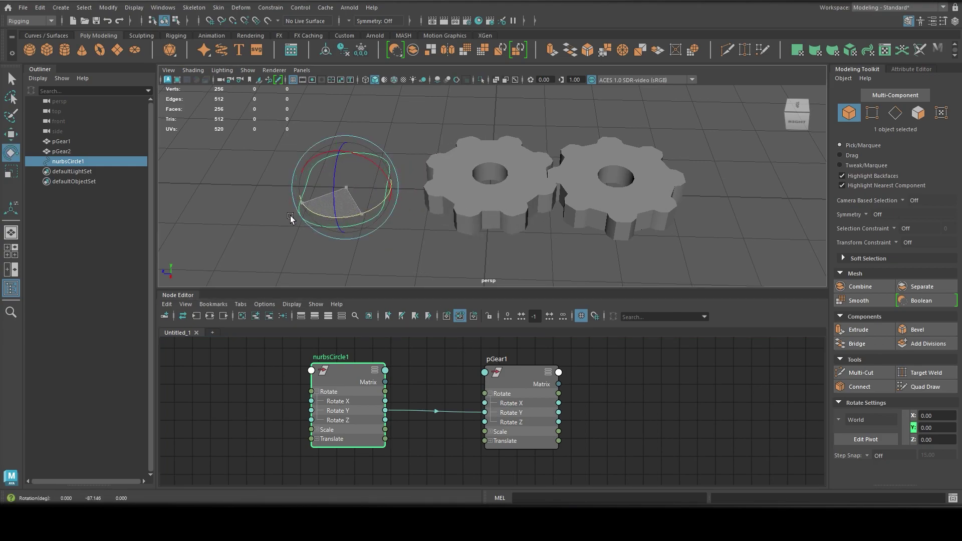
{"action": "key", "text": "ctrl+z"}
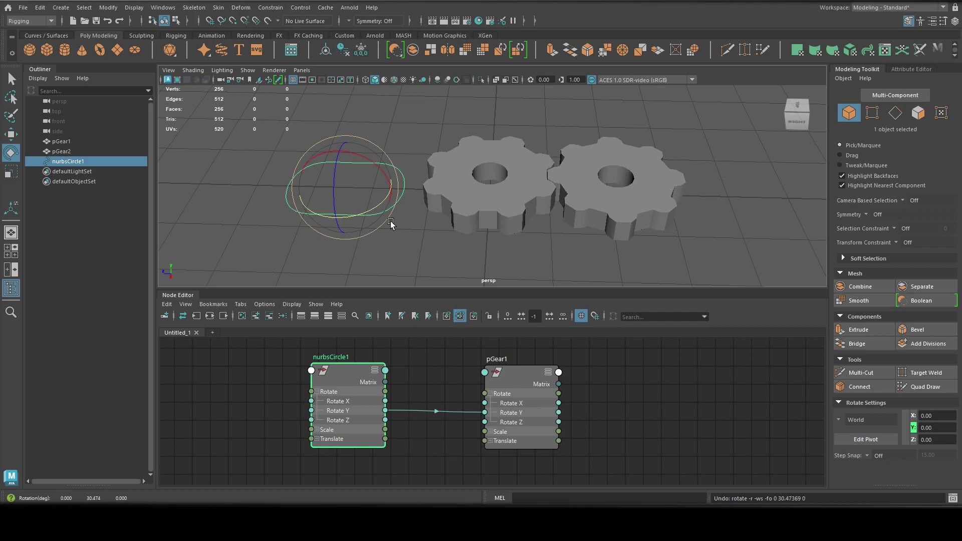
{"action": "scroll", "coordinate": [454, 237], "scroll_direction": "down", "scroll_amount": 3}
{"action": "key", "text": "w"}
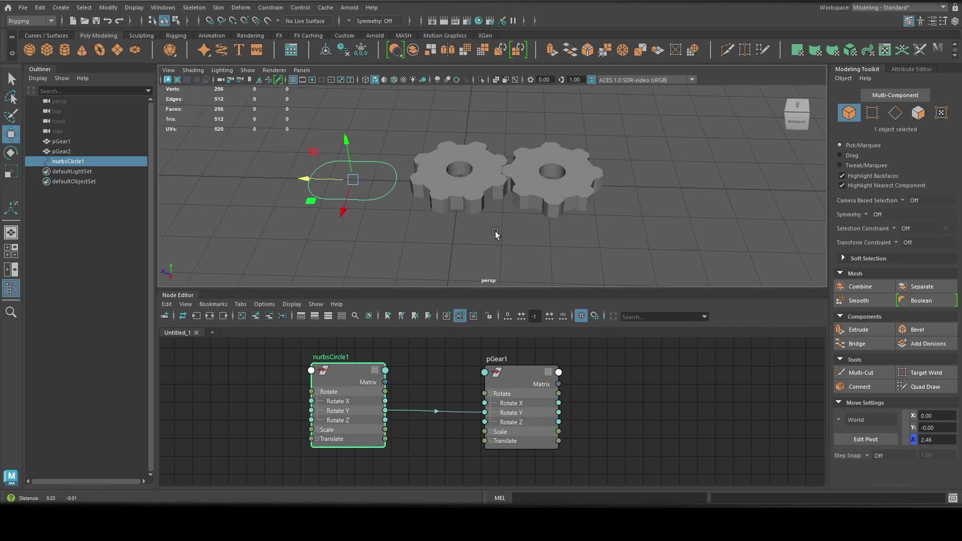
{"action": "middle_click_drag", "start_coordinate": [517, 184], "coordinate": [439, 172], "text": "alt"}
{"action": "left_click", "coordinate": [443, 164]}
Add pGear2 to the Node Editor and connect pGear1 Rotate Y to pGear2 Rotate Y
{"action": "left_click", "coordinate": [62, 151]}
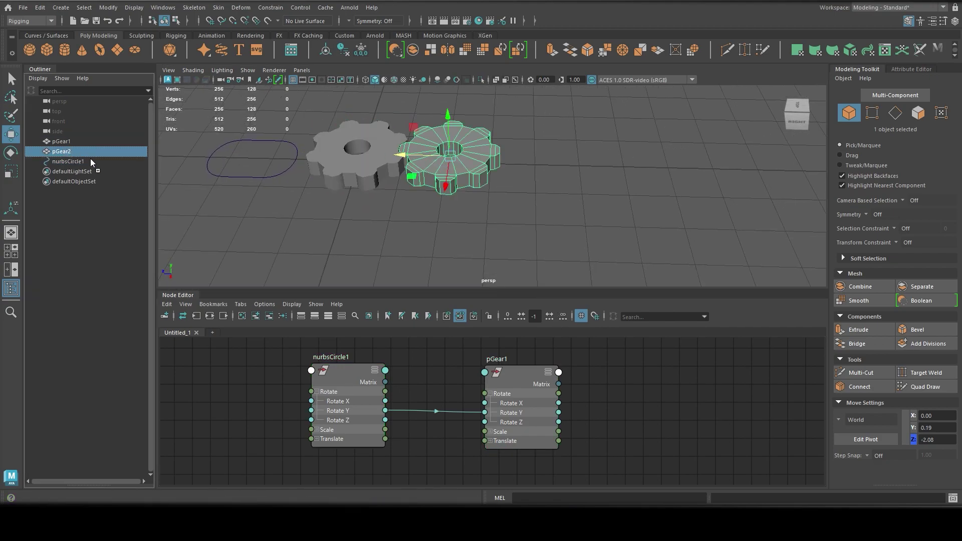
{"action": "mouse_move", "coordinate": [62, 151]}
{"action": "left_mouse_down"}
{"action": "mouse_move", "coordinate": [667, 421]}
{"action": "mouse_move", "coordinate": [565, 488]}
{"action": "mouse_move", "coordinate": [539, 464]}
{"action": "left_mouse_up"}
{"action": "left_click_drag", "start_coordinate": [783, 414], "coordinate": [712, 389]}
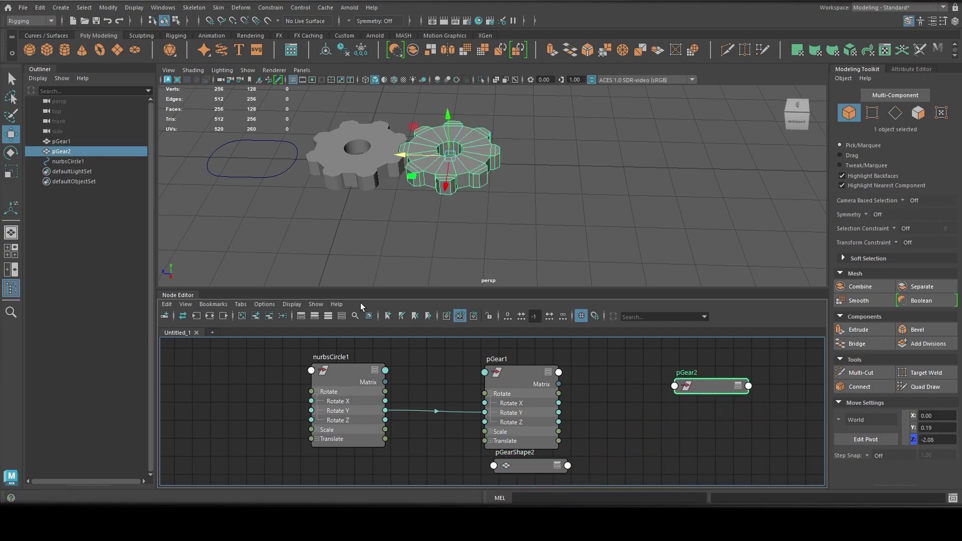
{"action": "key", "text": "2"}
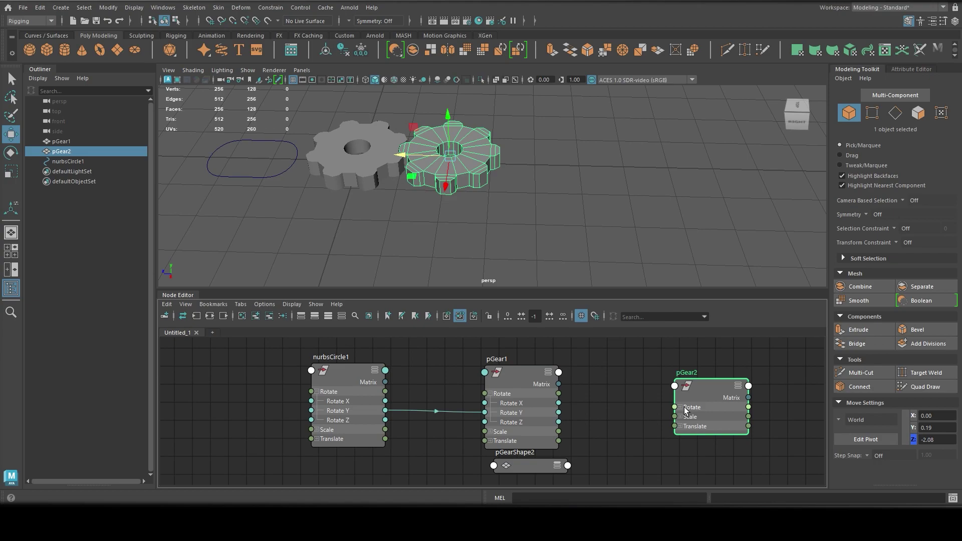
{"action": "left_click", "coordinate": [684, 408]}
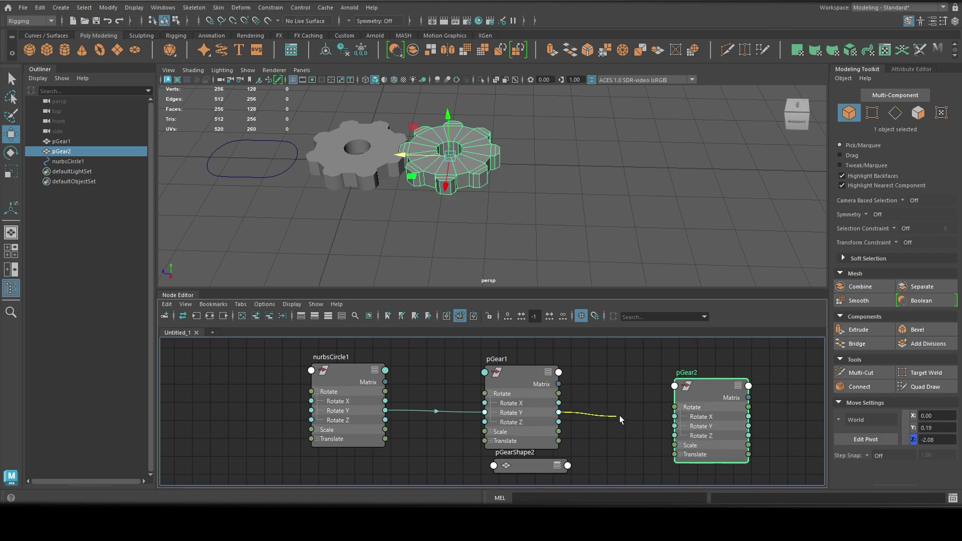
{"action": "left_click_drag", "start_coordinate": [558, 412], "coordinate": [674, 426]}
Test-rotate the circle controller, undo it, and tidy the node layout
{"action": "mouse_move", "coordinate": [234, 152]}
{"action": "left_mouse_down"}
{"action": "mouse_move", "coordinate": [248, 189]}
{"action": "mouse_move", "coordinate": [223, 186]}
{"action": "left_mouse_up"}
{"action": "key", "text": "e"}
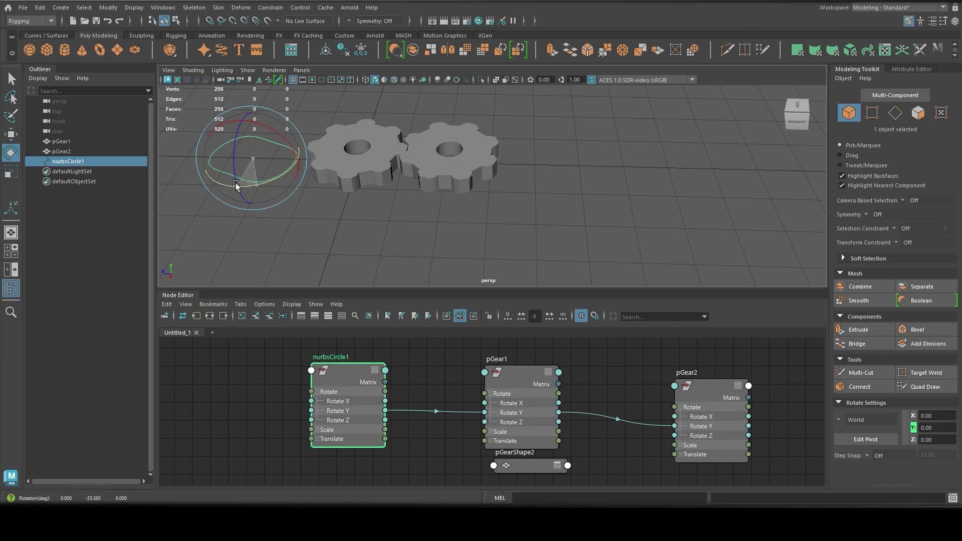
{"action": "key", "text": "ctrl+z"}
{"action": "middle_click_drag", "start_coordinate": [620, 397], "coordinate": [489, 375]}
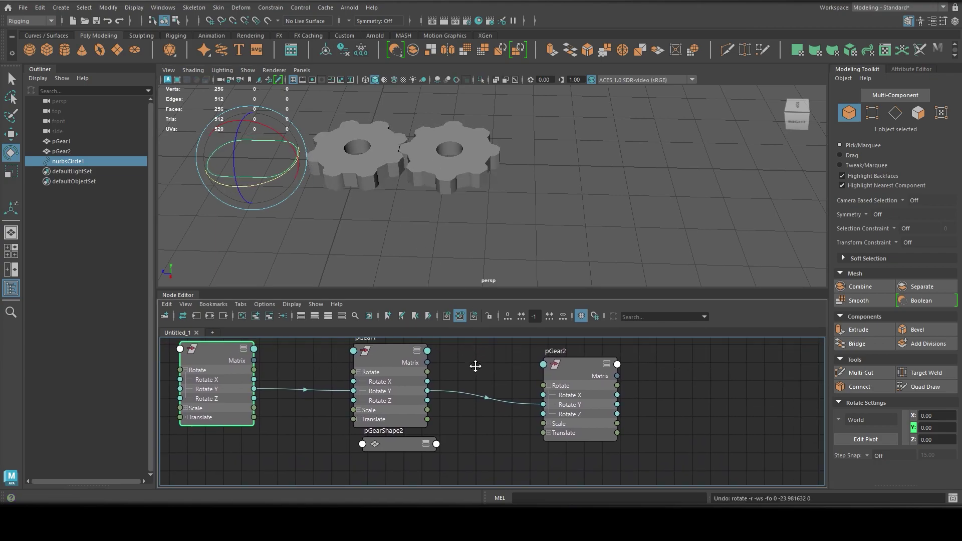
{"action": "left_click_drag", "start_coordinate": [593, 369], "coordinate": [708, 365]}
{"action": "left_click", "coordinate": [510, 382]}
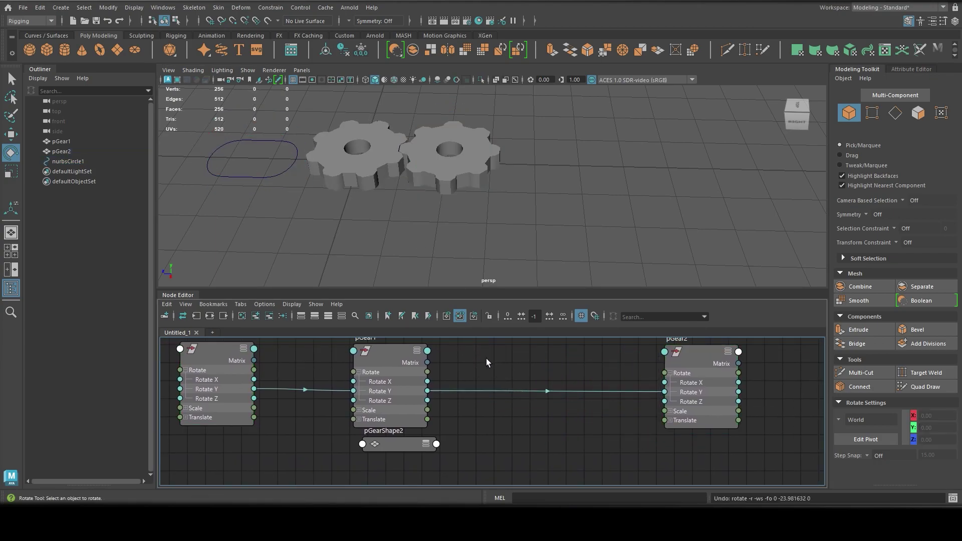
Create a Multiply Divide utility node (multiplyDivide1) in the Node Editor
{"action": "right_click_drag", "start_coordinate": [476, 362], "coordinate": [478, 336]}
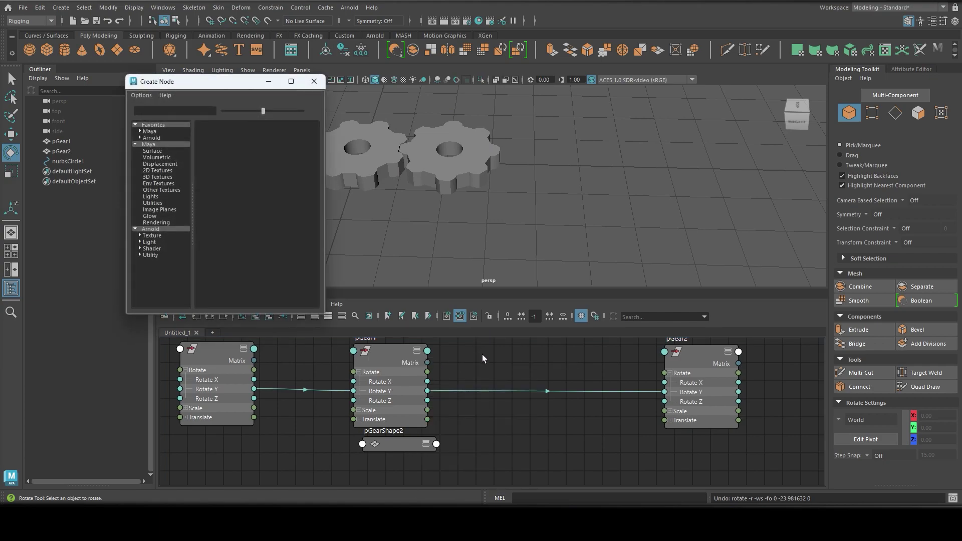
{"action": "left_click", "coordinate": [153, 203]}
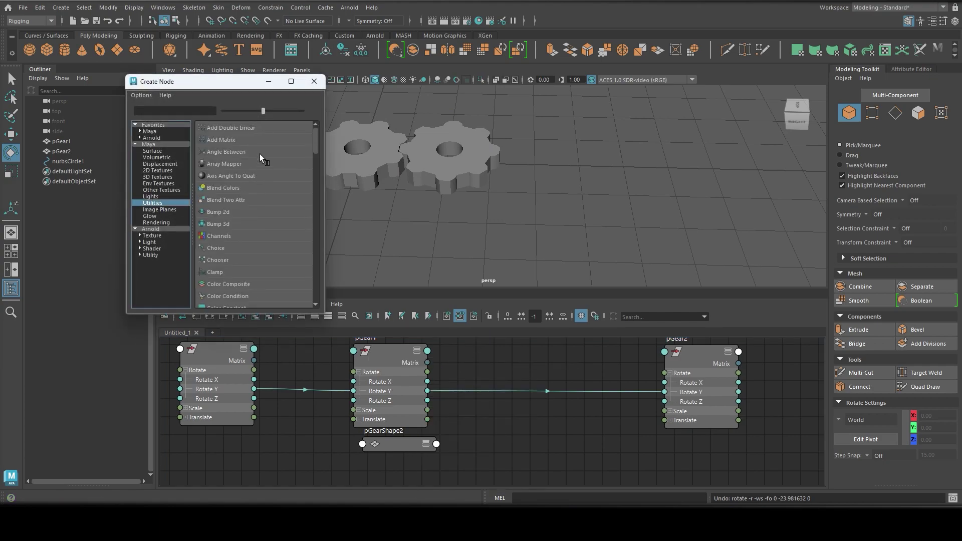
{"action": "scroll", "coordinate": [244, 274], "scroll_direction": "down", "scroll_amount": 5}
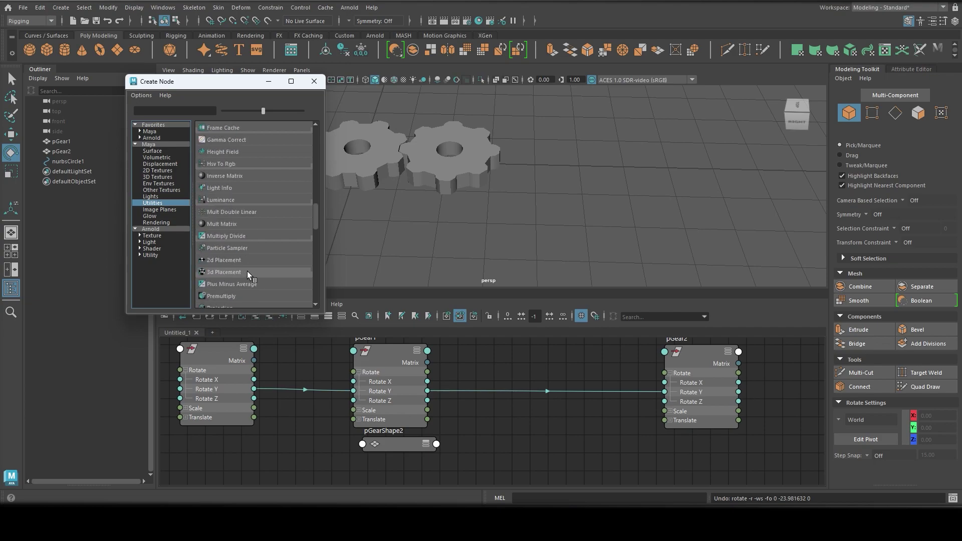
{"action": "left_click", "coordinate": [233, 235]}
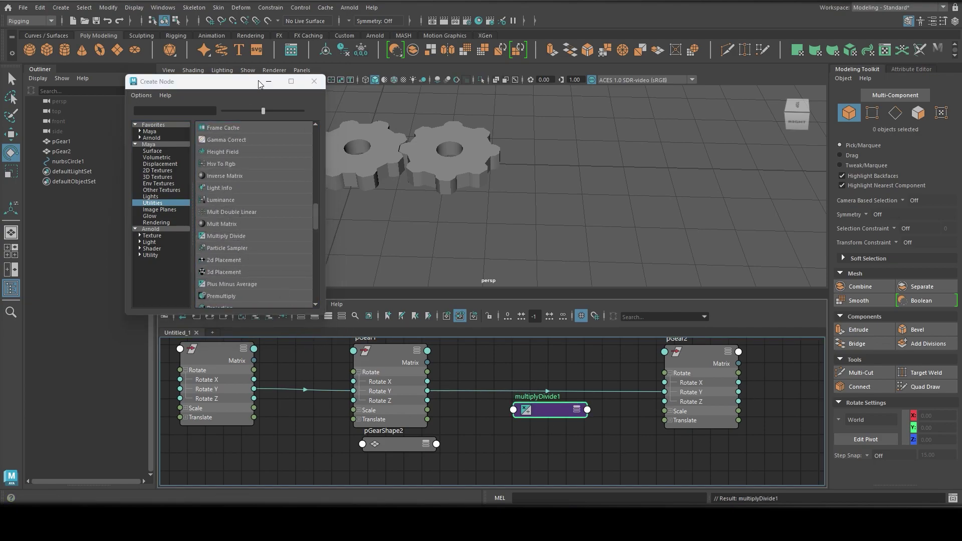
{"action": "left_click", "coordinate": [313, 82]}
{"action": "key", "text": "3"}
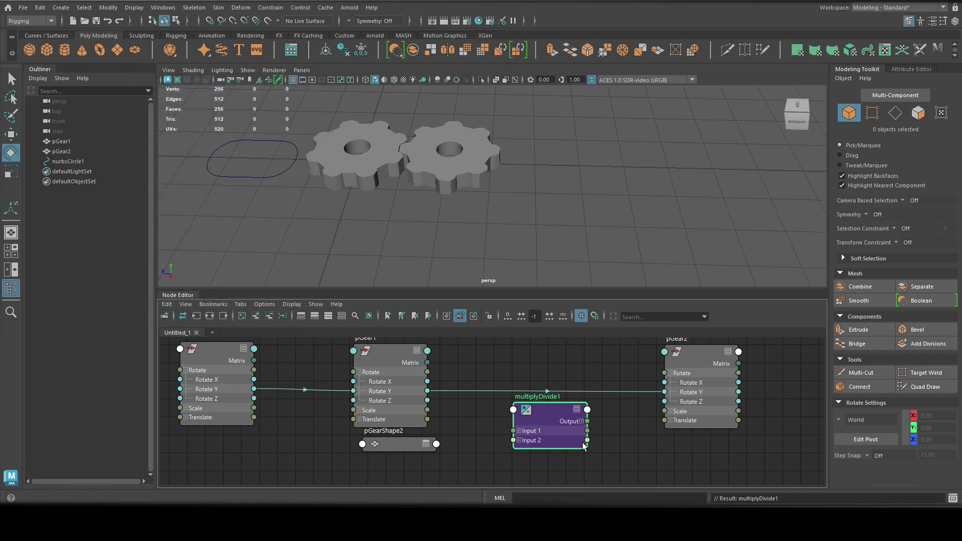
Wire pGear1 Rotate Y into Input 1X and Output X into pGear2 Rotate Y
{"action": "left_click", "coordinate": [519, 432]}
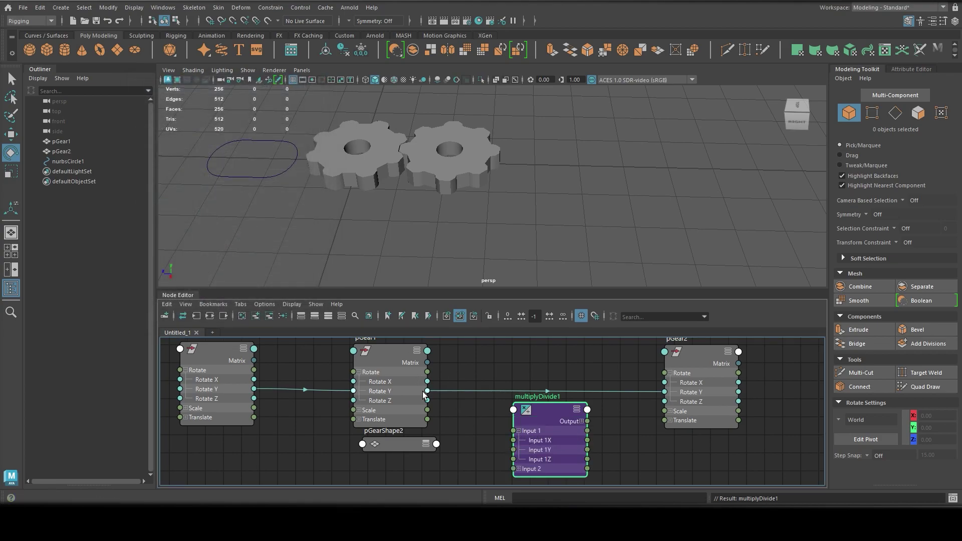
{"action": "left_click_drag", "start_coordinate": [427, 391], "coordinate": [514, 440]}
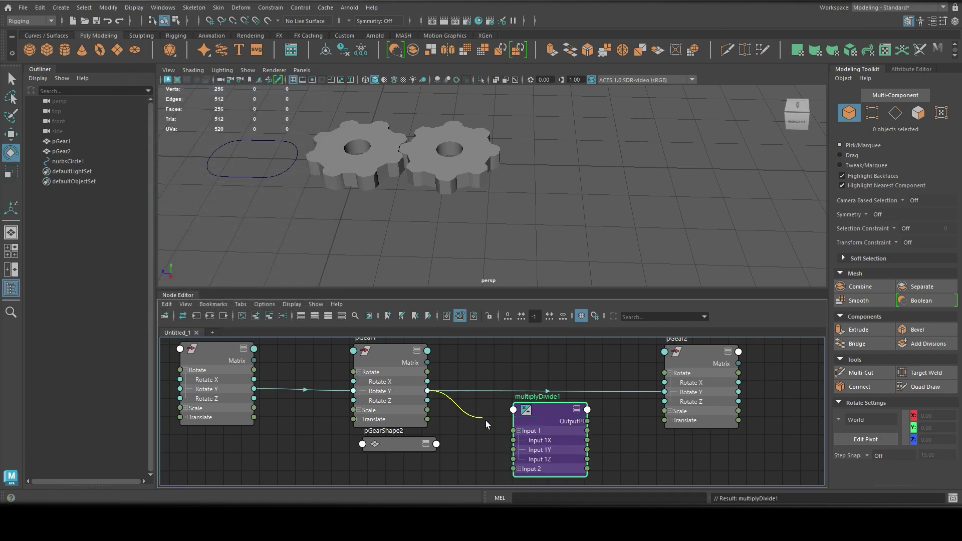
{"action": "left_click", "coordinate": [582, 421]}
{"action": "left_click_drag", "start_coordinate": [588, 431], "coordinate": [664, 391]}
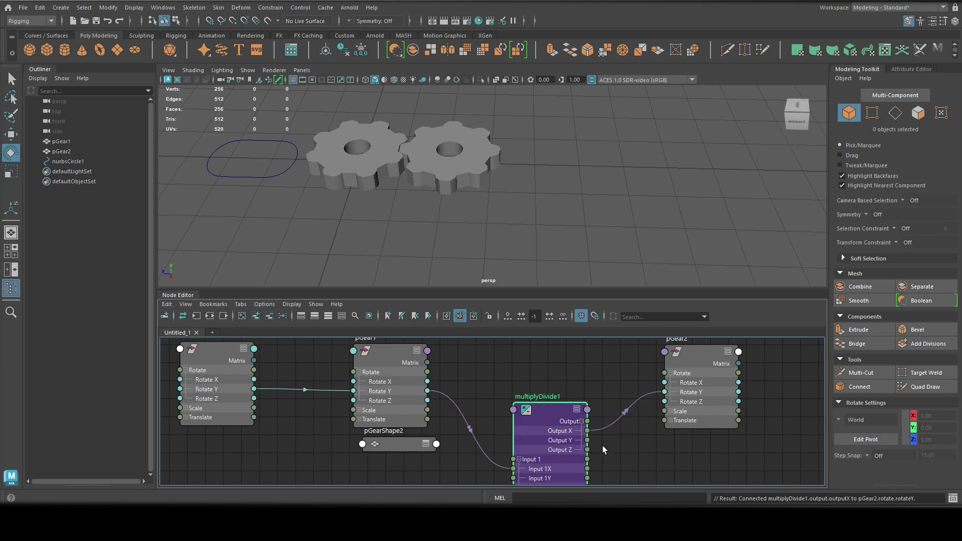
Change multiplyDivide1's Input 2 X from 1 to -1, then frame the gear and nurbsCircle1 nodes
{"action": "middle_click_drag", "start_coordinate": [570, 452], "coordinate": [566, 407]}
{"action": "double_click", "coordinate": [547, 371]}
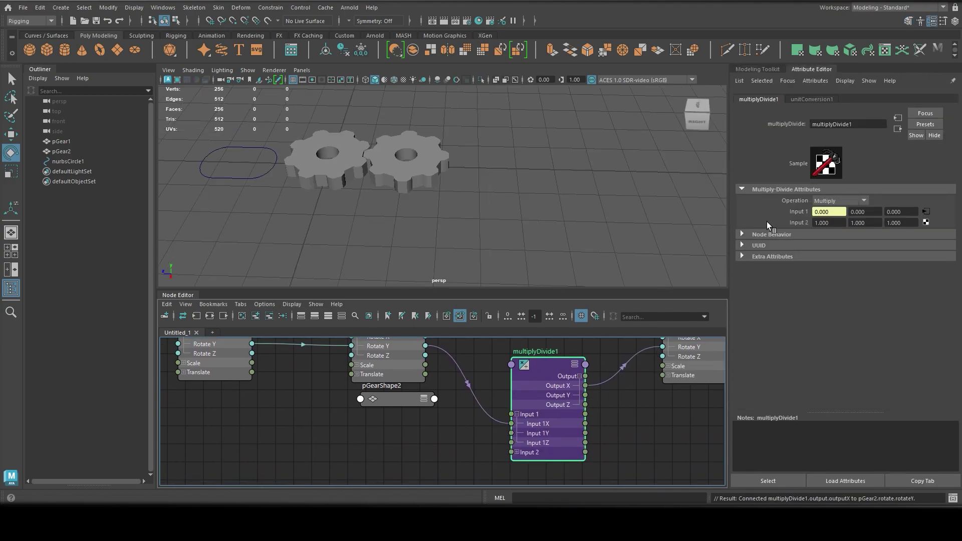
{"action": "left_click", "coordinate": [833, 222]}
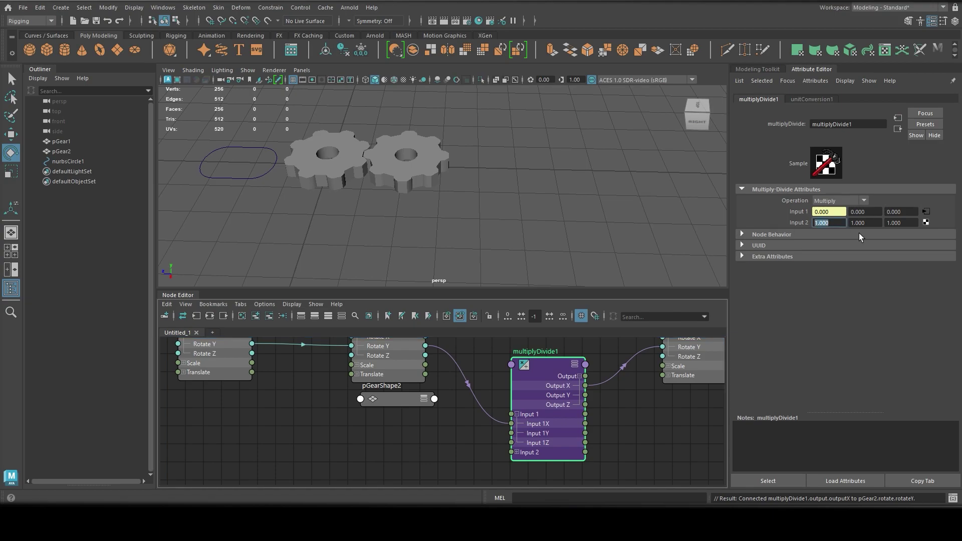
{"action": "type", "text": "-"}
{"action": "middle_click_drag", "start_coordinate": [631, 412], "coordinate": [554, 463], "text": "alt"}
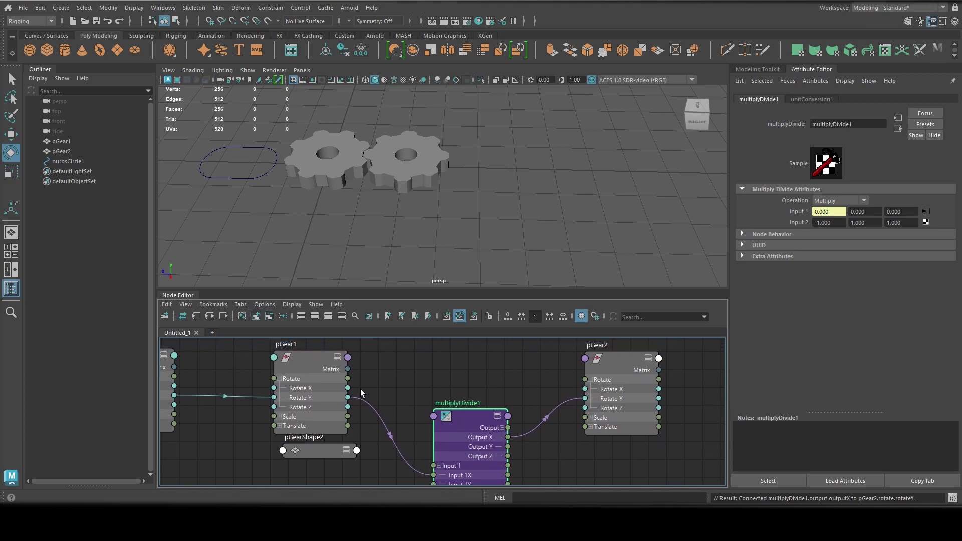
{"action": "middle_click_drag", "start_coordinate": [361, 392], "coordinate": [414, 397], "text": "alt"}
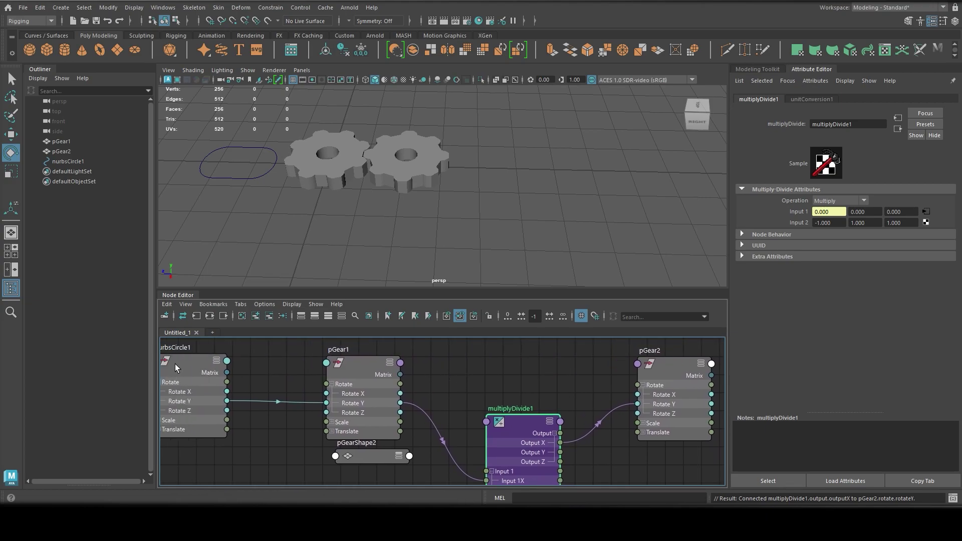
Rotate nurbsCircle1 to verify the gears counter-rotate, then collapse the Node Editor
{"action": "left_click", "coordinate": [234, 179]}
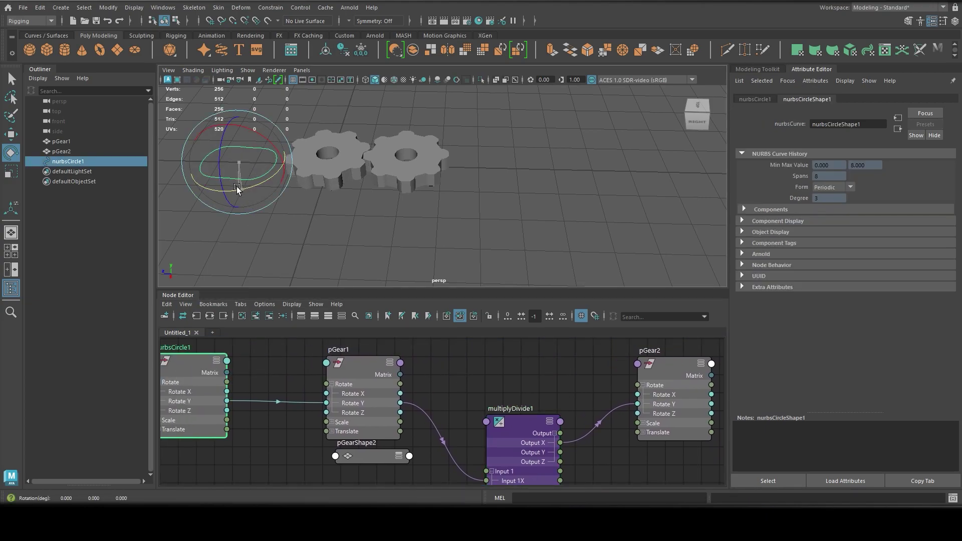
{"action": "left_click_drag", "start_coordinate": [237, 188], "coordinate": [311, 170]}
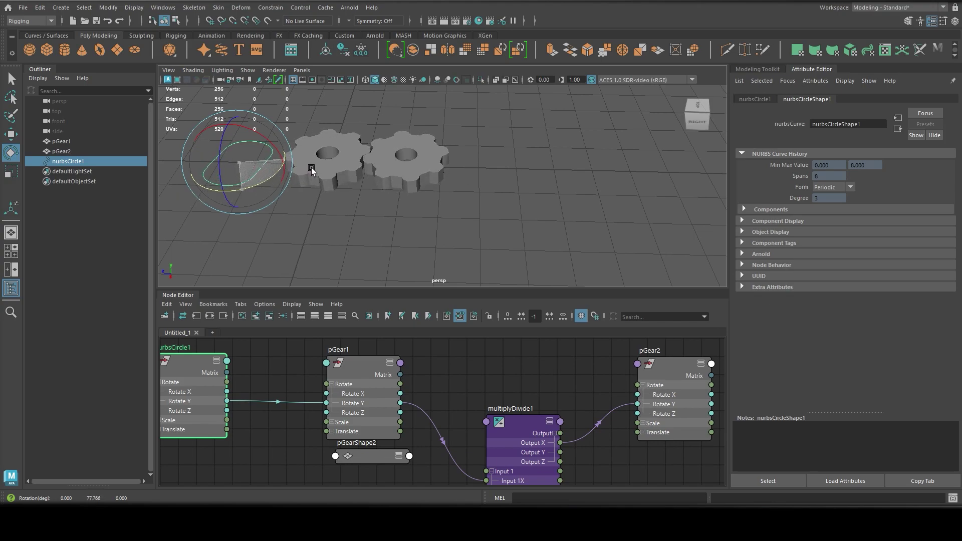
{"action": "middle_click_drag", "start_coordinate": [269, 182], "coordinate": [399, 221], "text": "alt"}
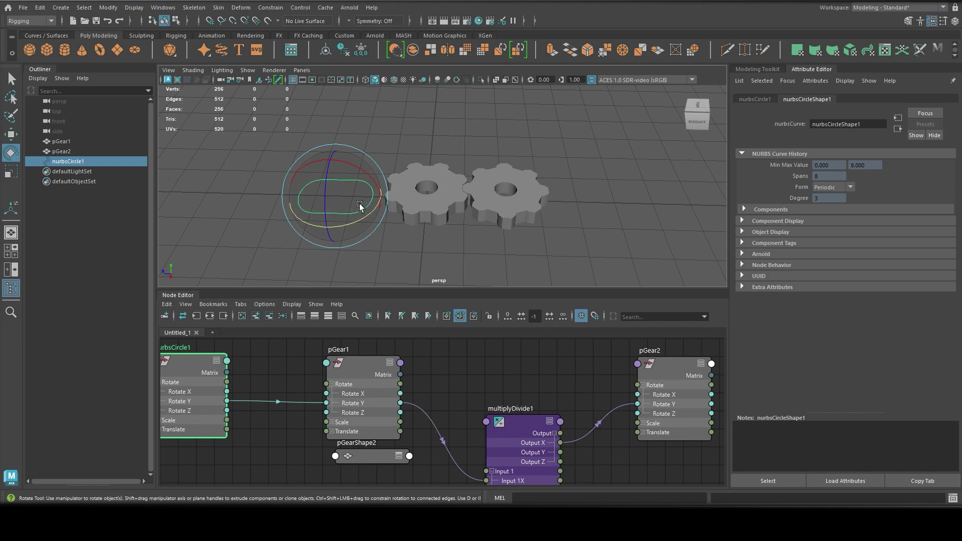
{"action": "left_click_drag", "start_coordinate": [360, 221], "coordinate": [377, 215]}
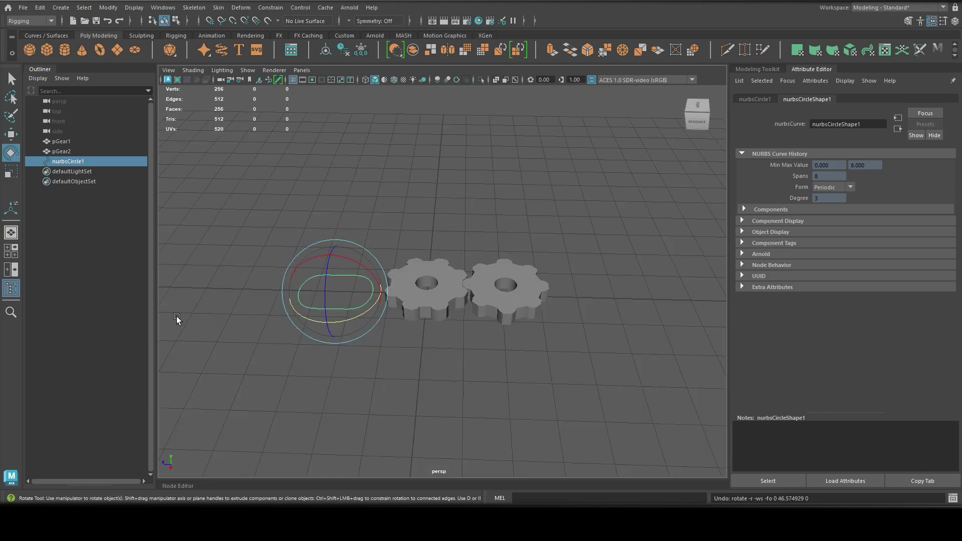
{"action": "left_click", "coordinate": [180, 295]}
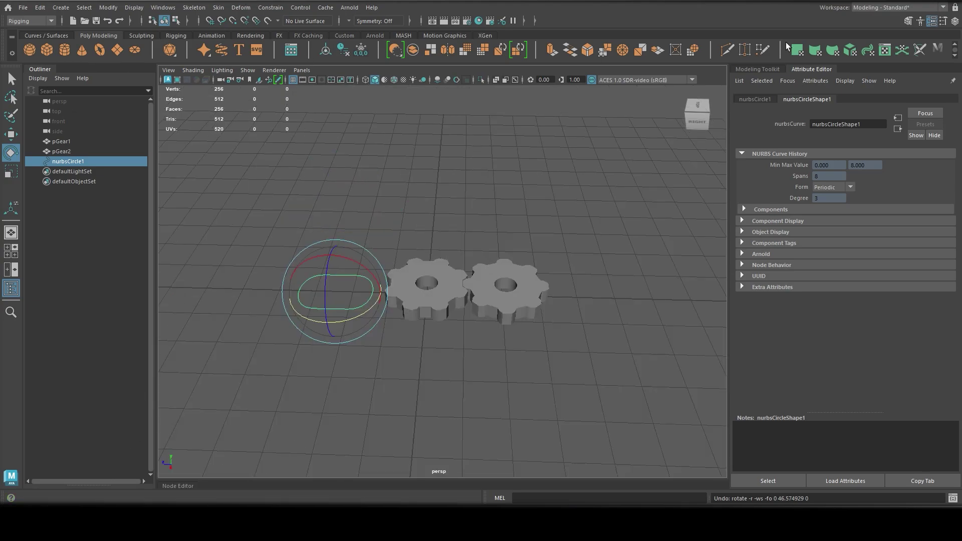
{"action": "left_click", "coordinate": [880, 9]}
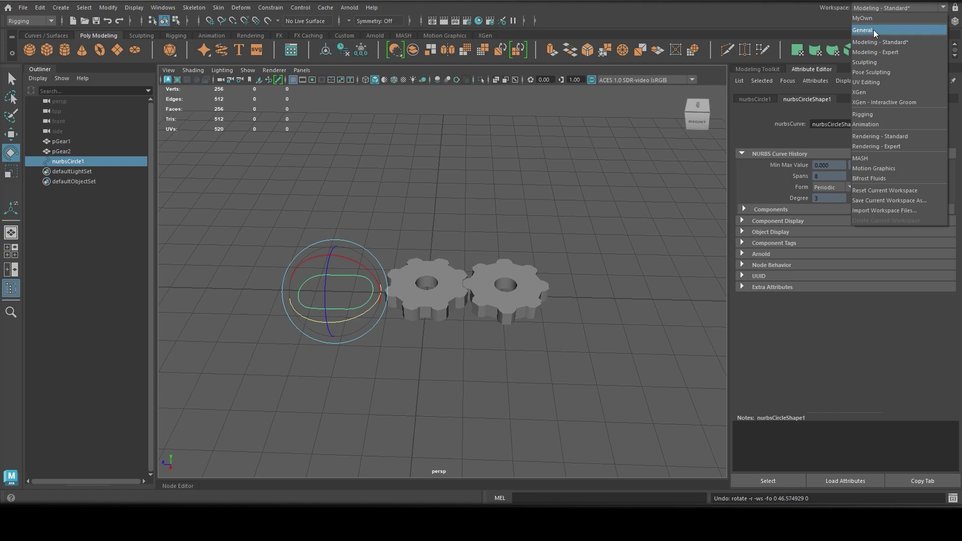
Switch to the General workspace and reset nurbsCircle1's Rotate Y to 0 in the Channel Box
{"action": "left_click", "coordinate": [873, 30]}
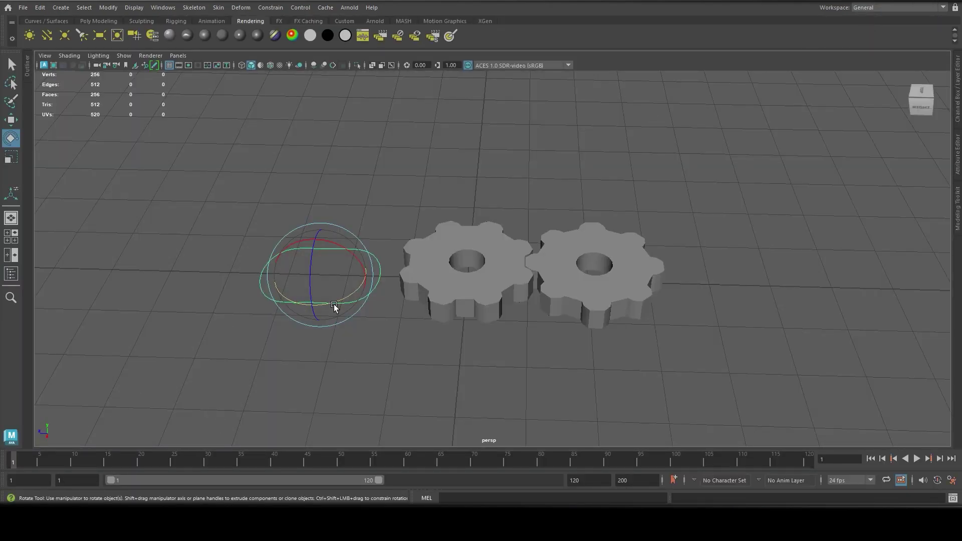
{"action": "left_click_drag", "start_coordinate": [318, 303], "coordinate": [183, 348]}
{"action": "left_click", "coordinate": [957, 90]}
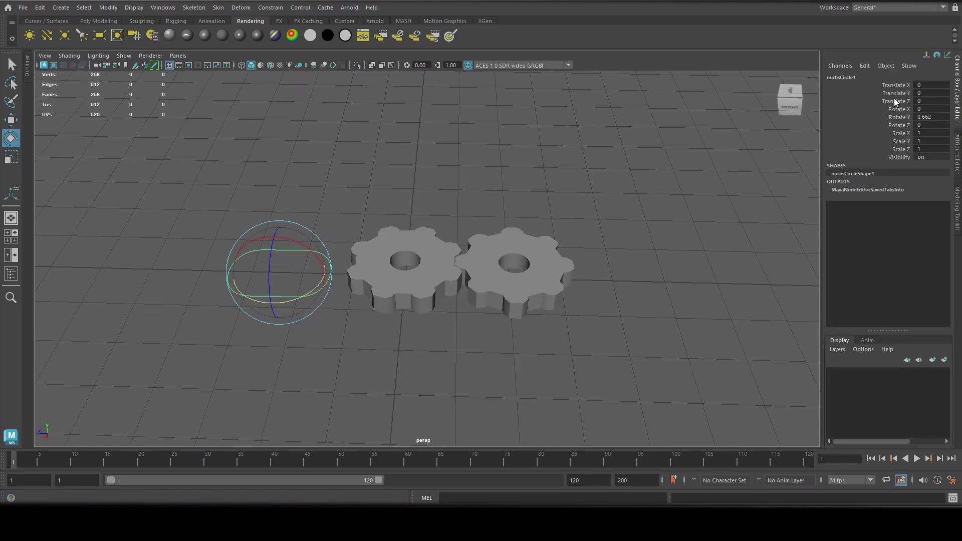
{"action": "left_click", "coordinate": [902, 116]}
{"action": "double_click", "coordinate": [920, 118]}
{"action": "type", "text": "0"}
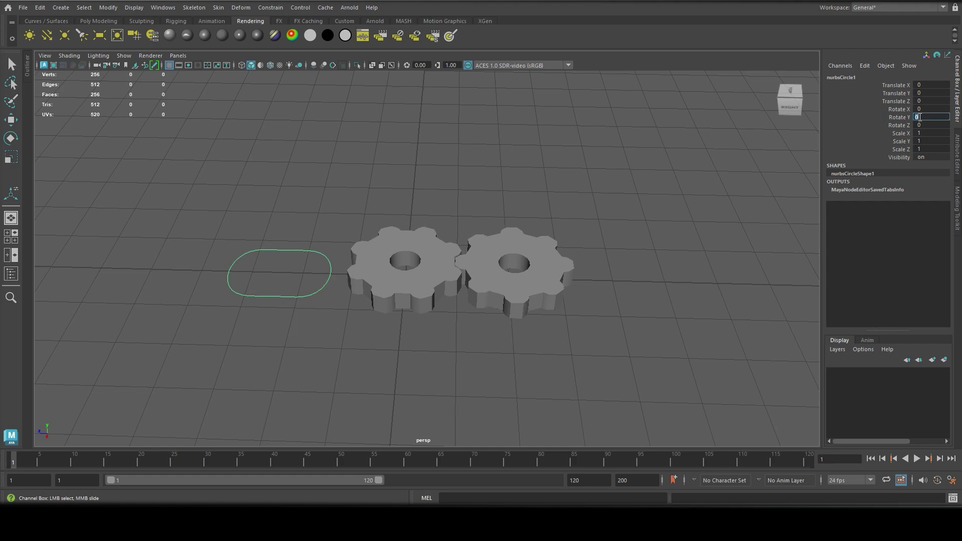
Key nurbsCircle1's Rotate Y at 0 on frame 1 and move to frame 30
{"action": "right_click", "coordinate": [903, 116]}
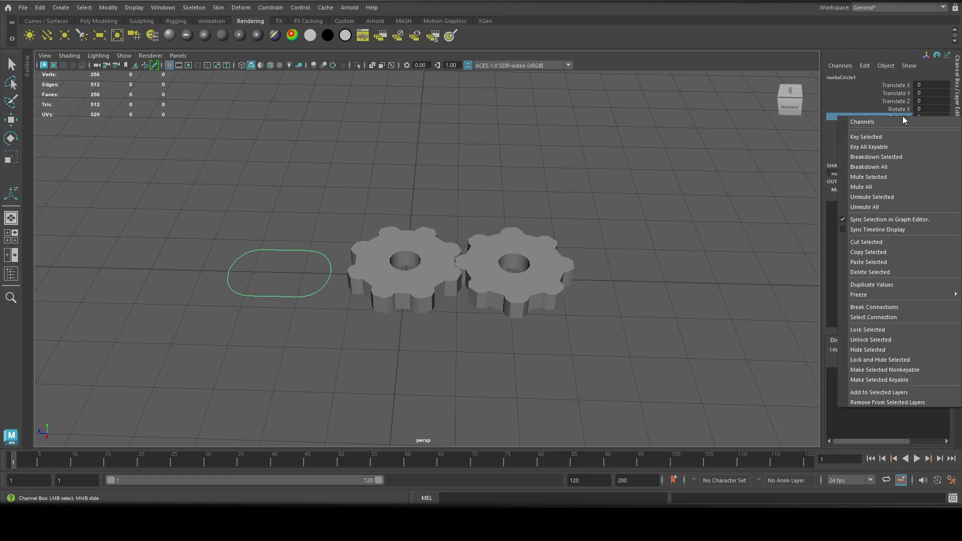
{"action": "left_click", "coordinate": [894, 134]}
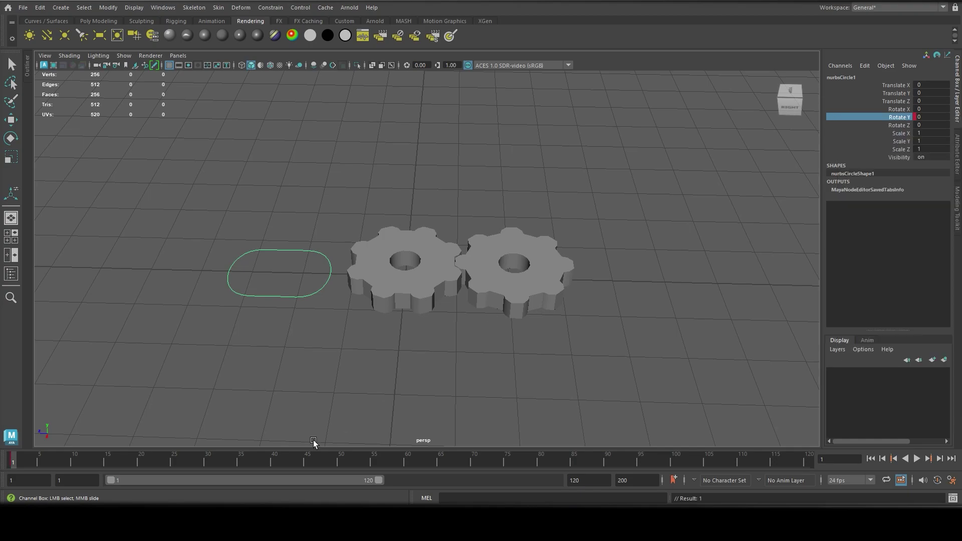
{"action": "left_click_drag", "start_coordinate": [158, 460], "coordinate": [171, 461]}
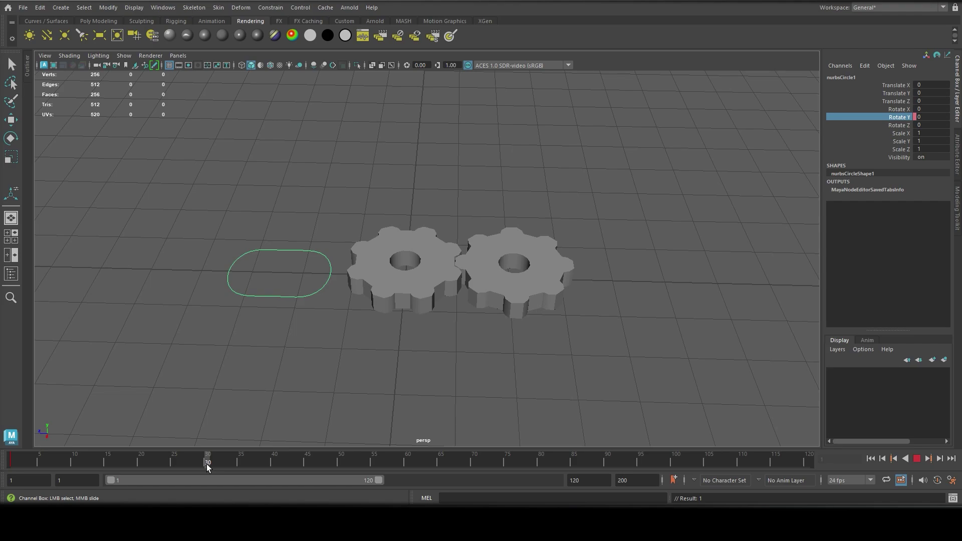
{"action": "left_click_drag", "start_coordinate": [207, 466], "coordinate": [207, 466]}
Rotate the circle to -90 on Y and key it at frame 30, undoing a test spin
{"action": "key", "text": "e"}
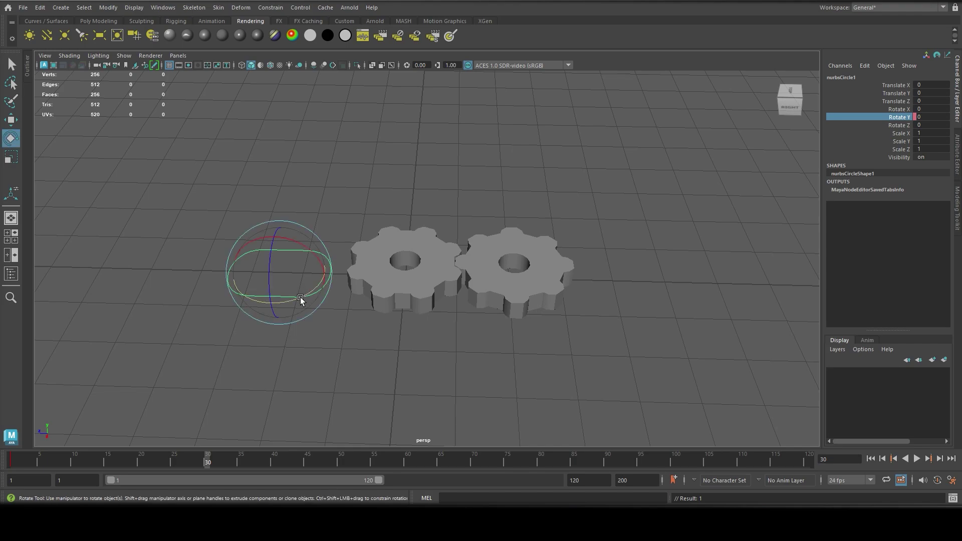
{"action": "left_click_drag", "start_coordinate": [300, 298], "coordinate": [233, 314]}
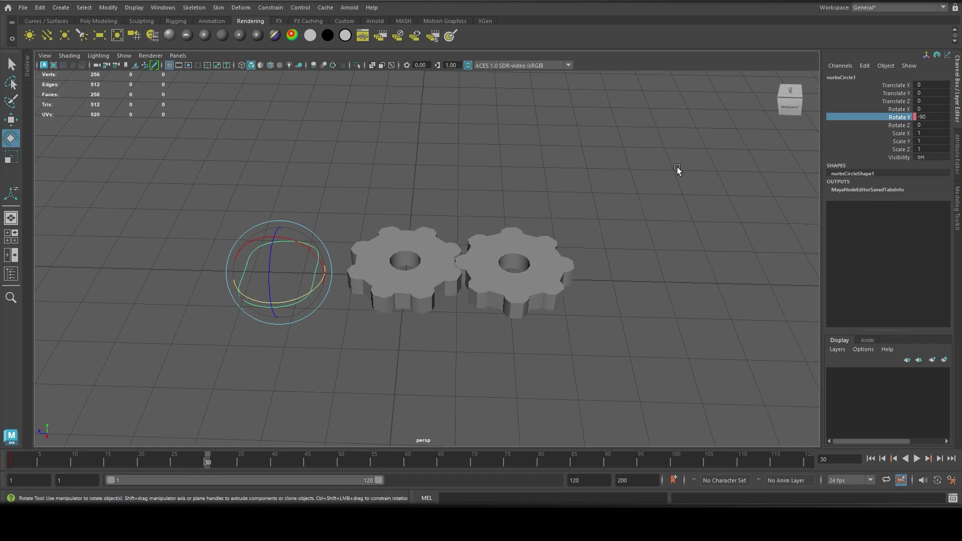
{"action": "right_click", "coordinate": [894, 117]}
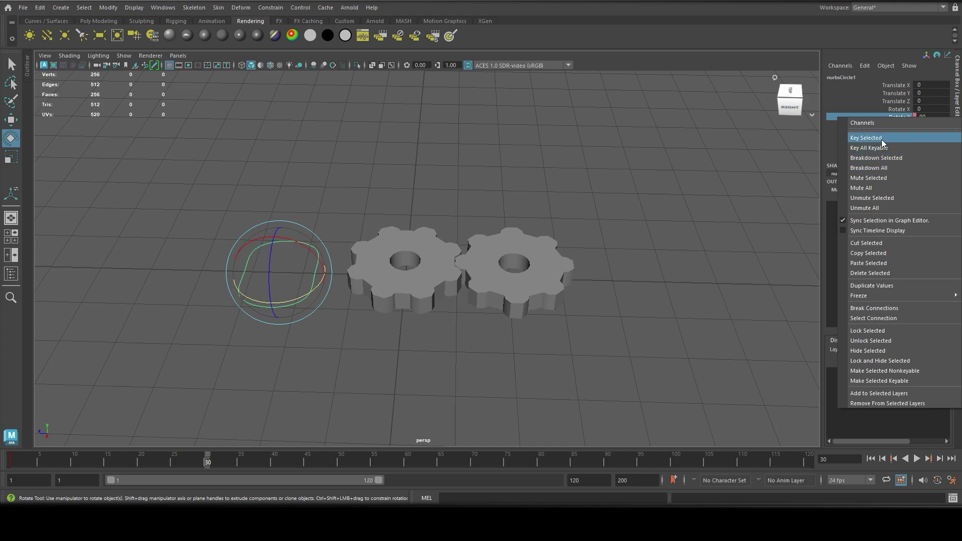
{"action": "left_click", "coordinate": [882, 140]}
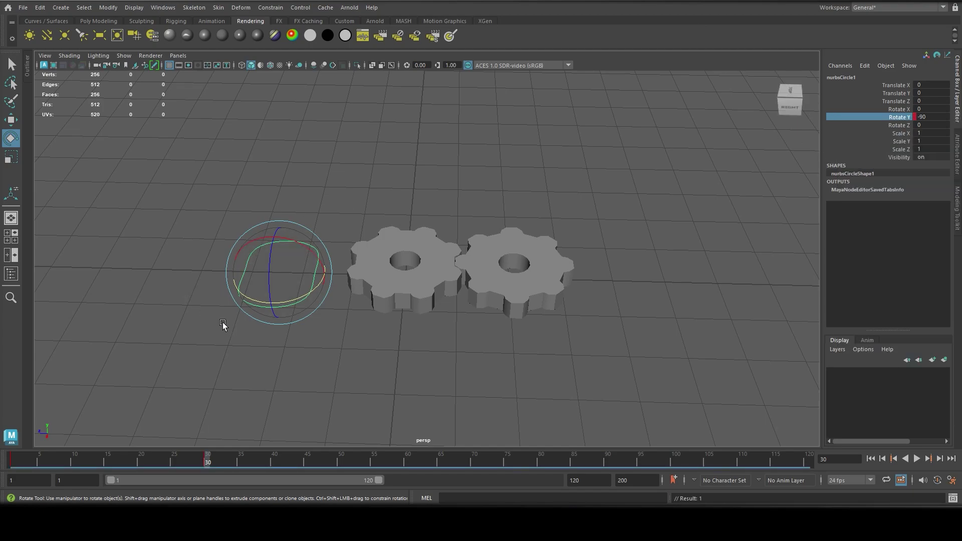
{"action": "mouse_move", "coordinate": [265, 303]}
{"action": "left_mouse_down"}
{"action": "mouse_move", "coordinate": [316, 304]}
{"action": "mouse_move", "coordinate": [365, 279]}
{"action": "mouse_move", "coordinate": [309, 318]}
{"action": "left_mouse_up"}
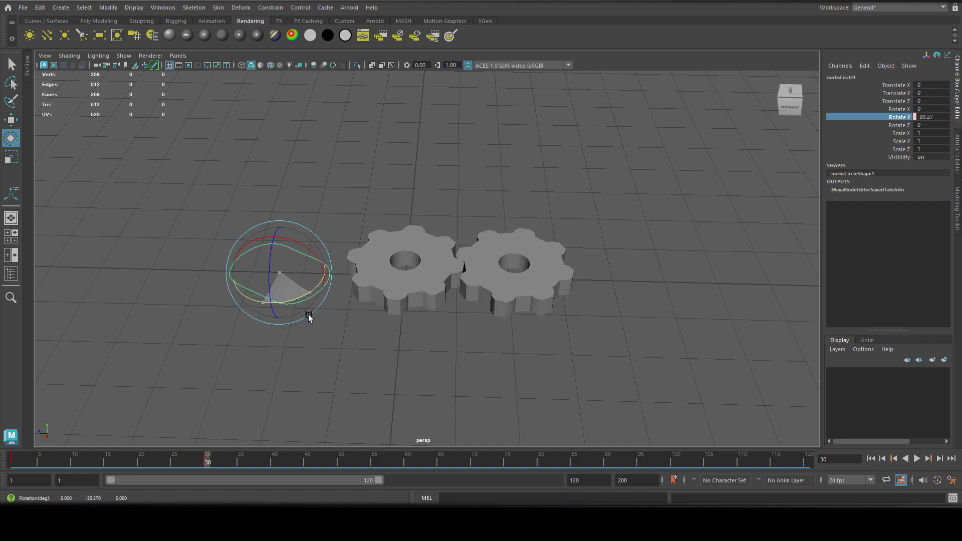
{"action": "key", "text": "ctrl+z"}
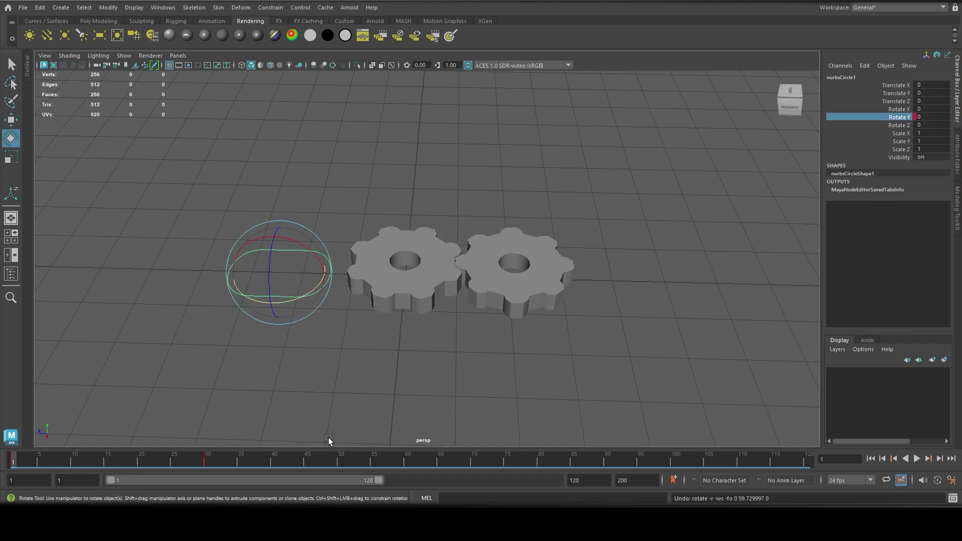
Set the playback rate to 60 fps, extending the timeline to frames 3–300
{"action": "right_click", "coordinate": [759, 460]}
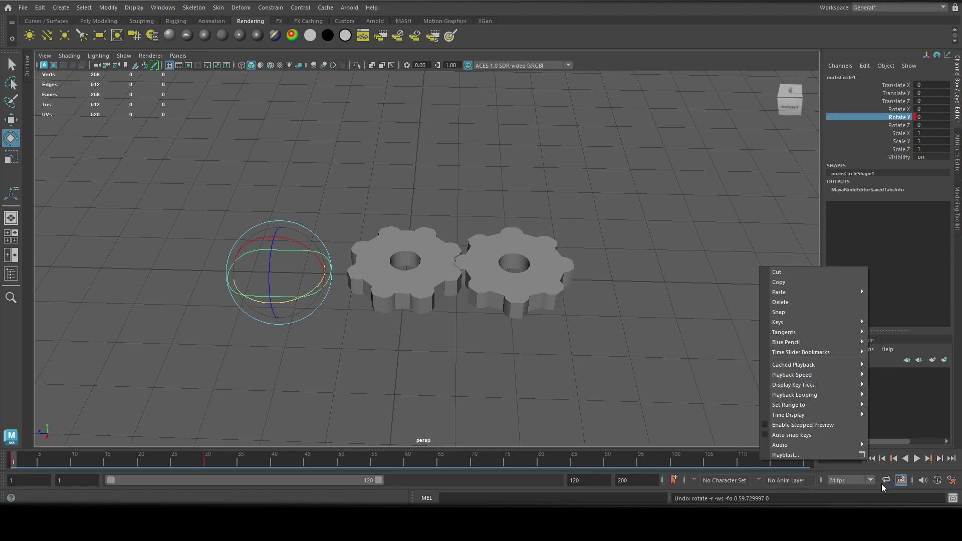
{"action": "left_click", "coordinate": [857, 479]}
{"action": "scroll", "coordinate": [850, 461], "scroll_direction": "down", "scroll_amount": 4}
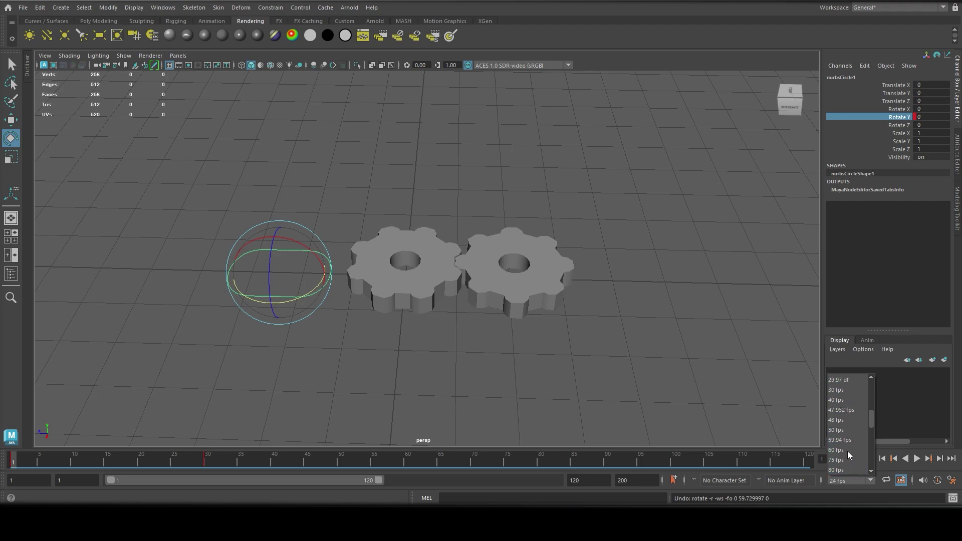
{"action": "left_click", "coordinate": [835, 451]}
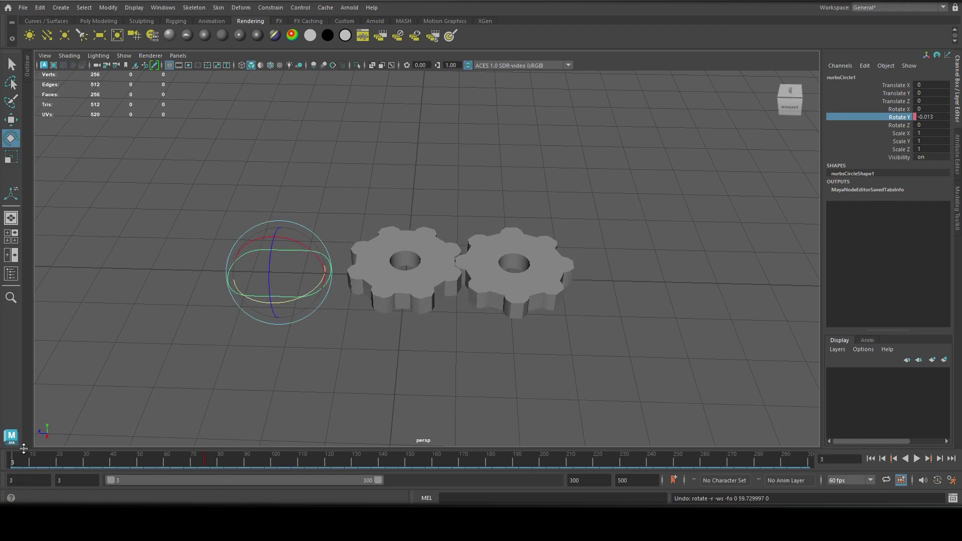
Play back the 60 fps gear animation, stop it, and scrub to the frame-75 key
{"action": "key", "text": "alt+v"}
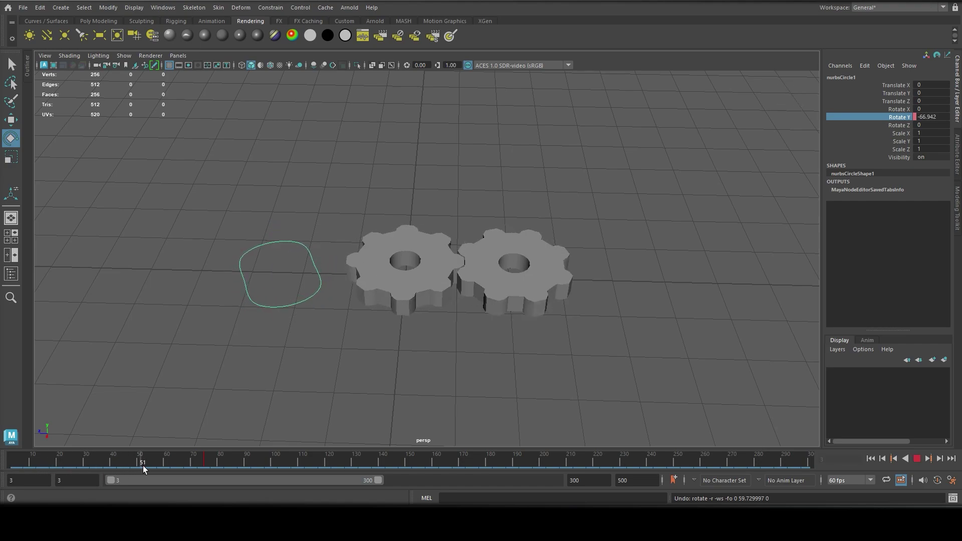
{"action": "key", "text": "alt+shift+v"}
{"action": "key", "text": "Escape"}
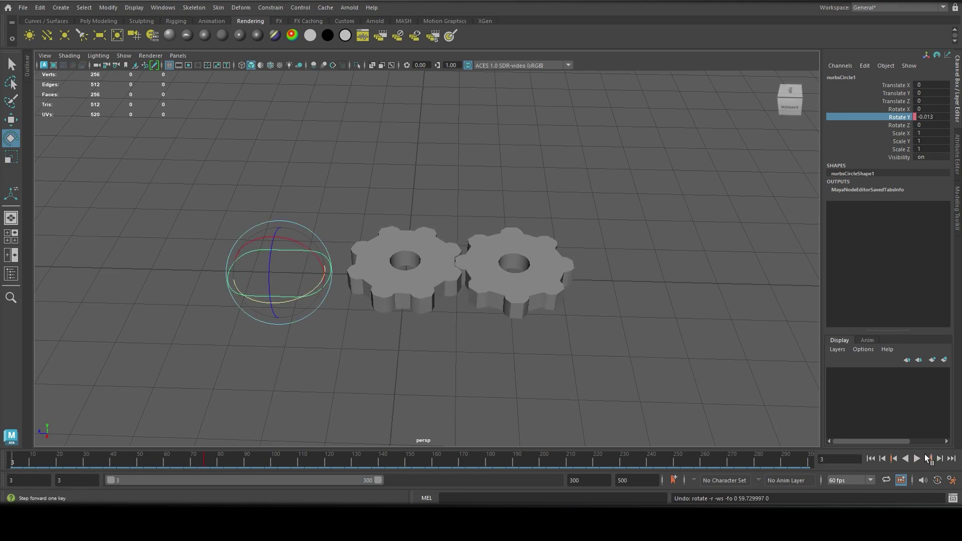
{"action": "left_click", "coordinate": [920, 460]}
{"action": "left_click", "coordinate": [920, 459]}
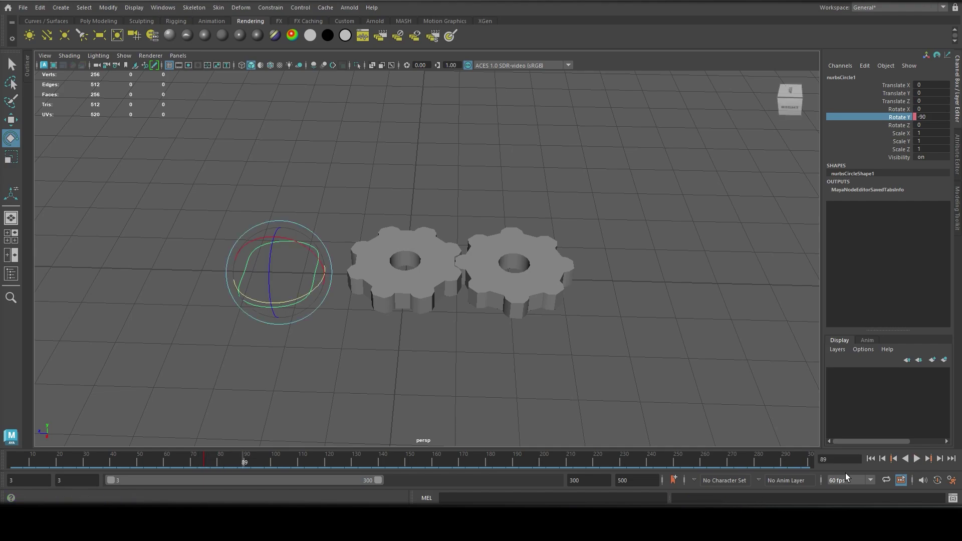
{"action": "left_click_drag", "start_coordinate": [128, 454], "coordinate": [11, 459]}
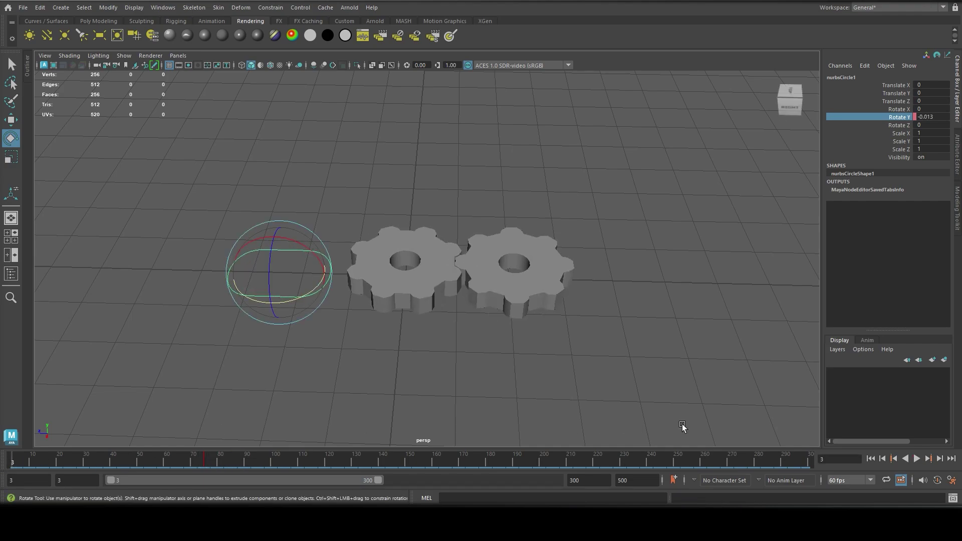
{"action": "left_click", "coordinate": [204, 460]}
{"action": "left_click_drag", "start_coordinate": [203, 461], "coordinate": [207, 463]}
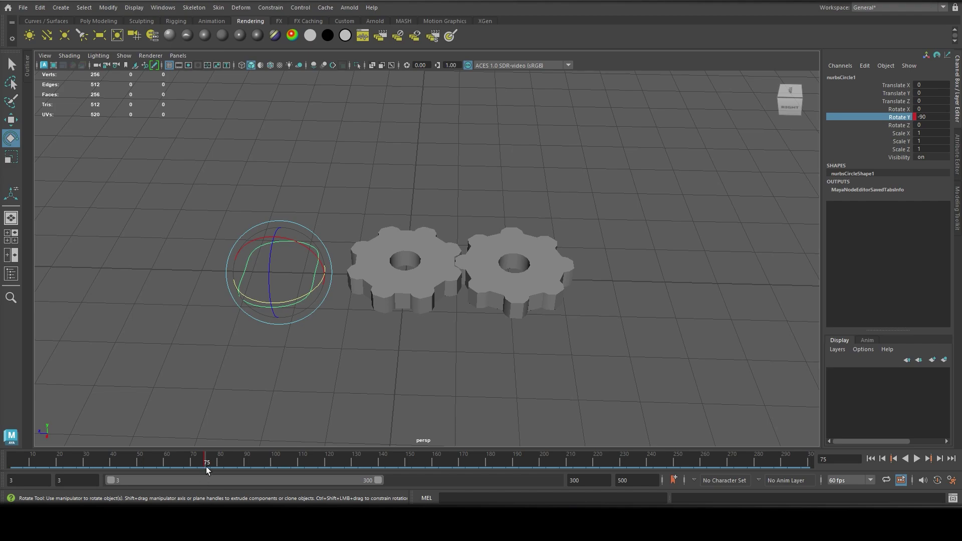
Cut the -90 Rotate Y key from frame 75 and paste it at frame 300
{"action": "right_click", "coordinate": [205, 461]}
{"action": "left_click", "coordinate": [236, 273]}
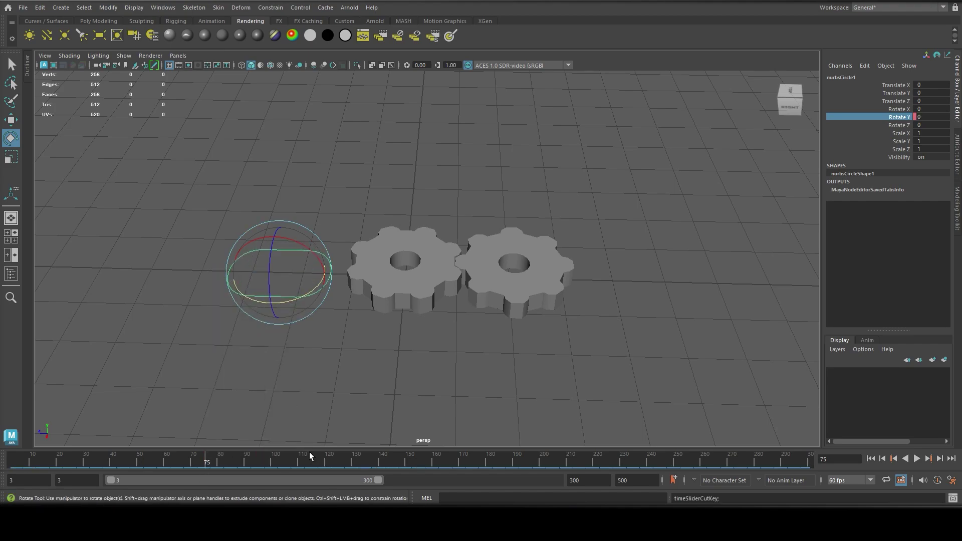
{"action": "key", "text": "alt+v"}
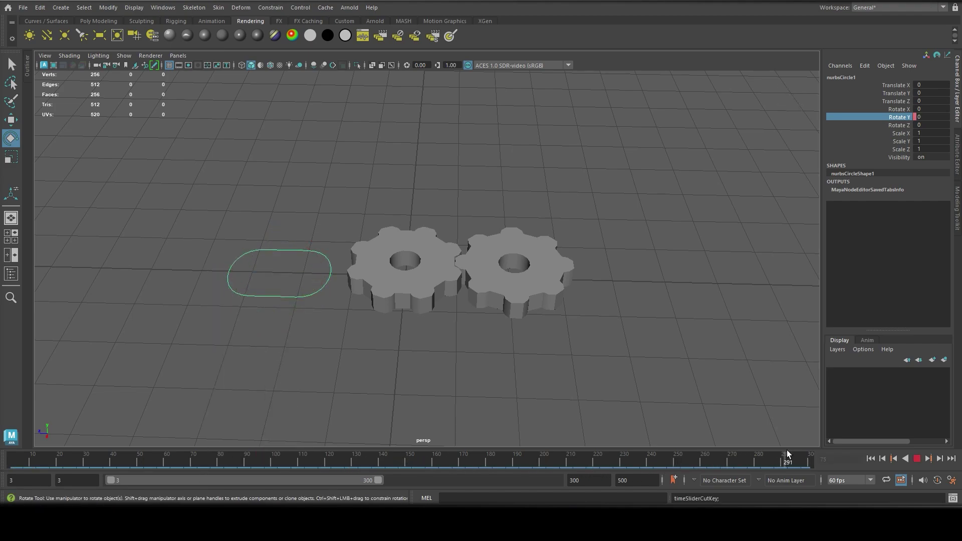
{"action": "left_click", "coordinate": [807, 460]}
{"action": "right_click", "coordinate": [807, 460]}
{"action": "mouse_move", "coordinate": [828, 293]}
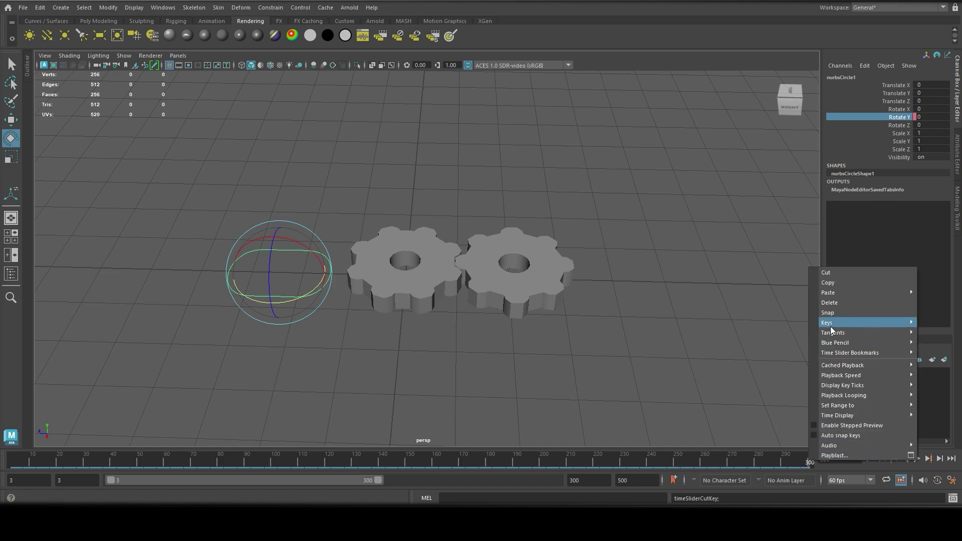
{"action": "left_click", "coordinate": [792, 304]}
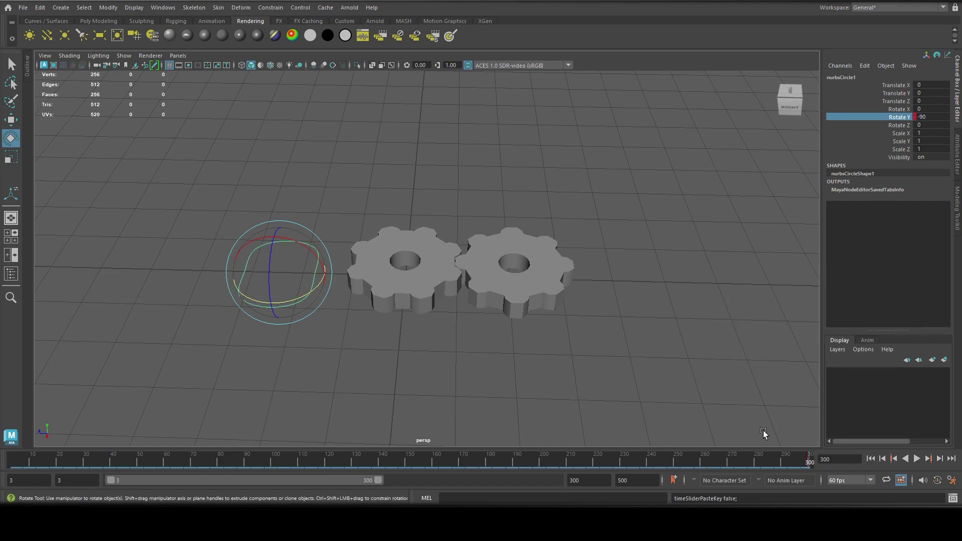
{"action": "left_click_drag", "start_coordinate": [621, 462], "coordinate": [13, 462]}
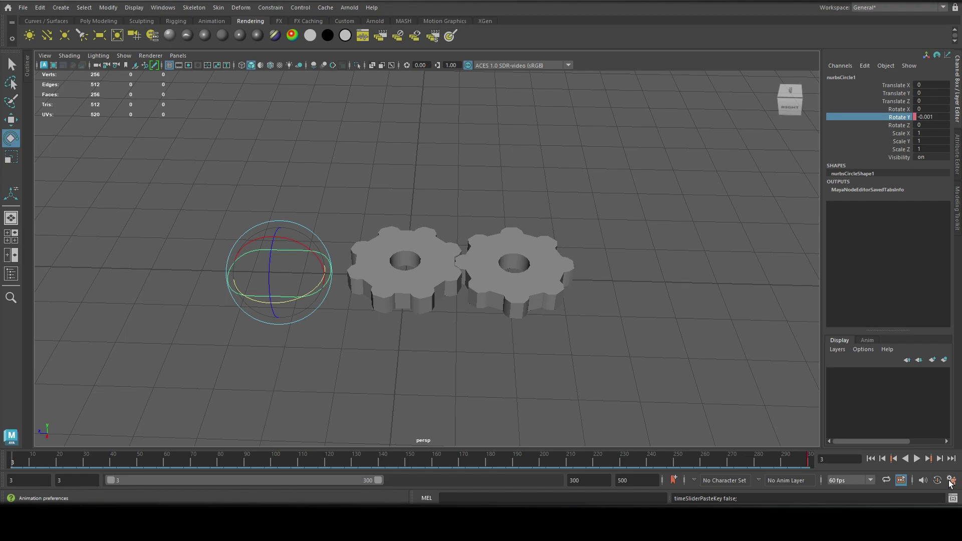
{"action": "left_click", "coordinate": [917, 458]}
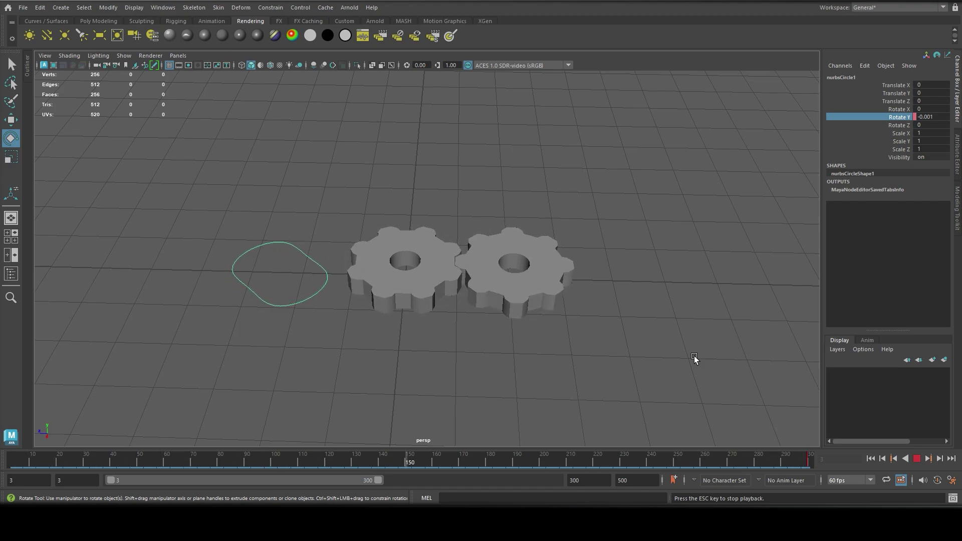
{"action": "left_click", "coordinate": [917, 460]}
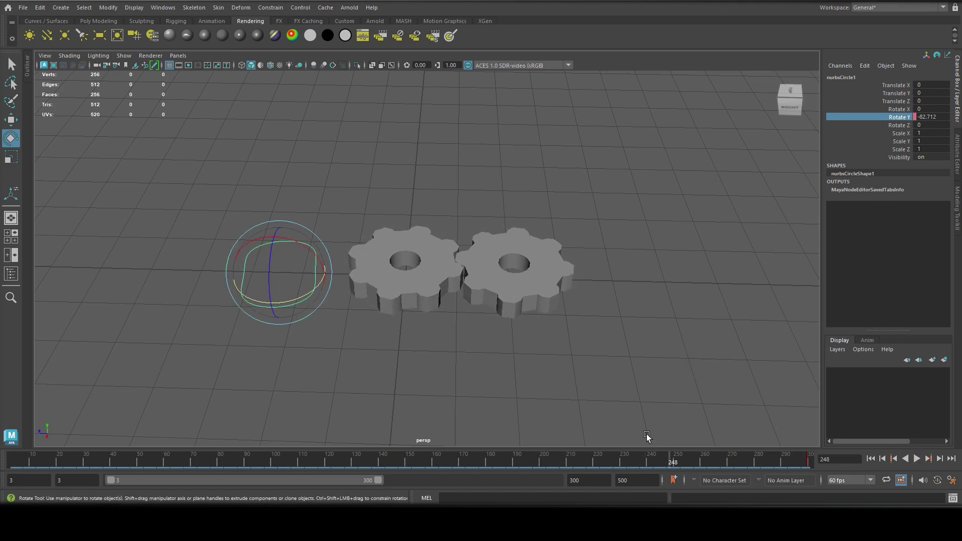